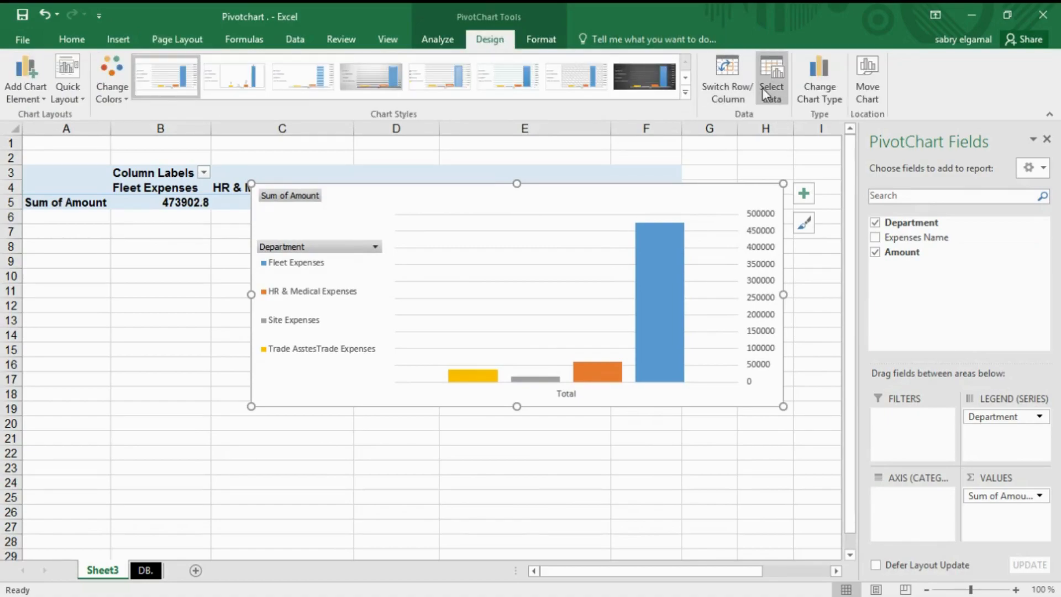
# Apply the quick layout with a chart title, a legend above the bars and data labels to the pivot chart
pyautogui.click(83, 99)
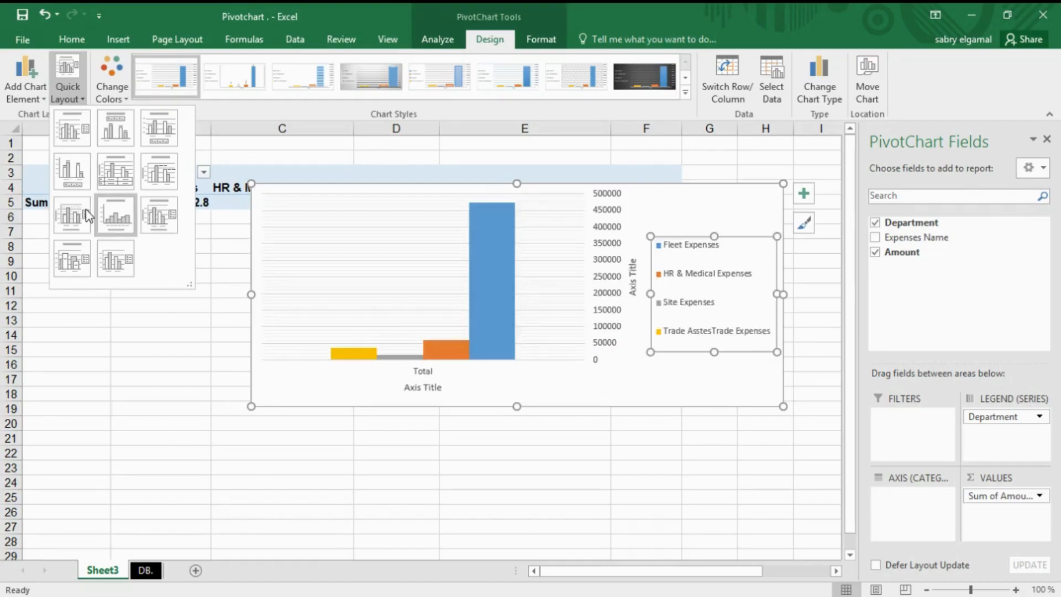
pyautogui.click(107, 131)
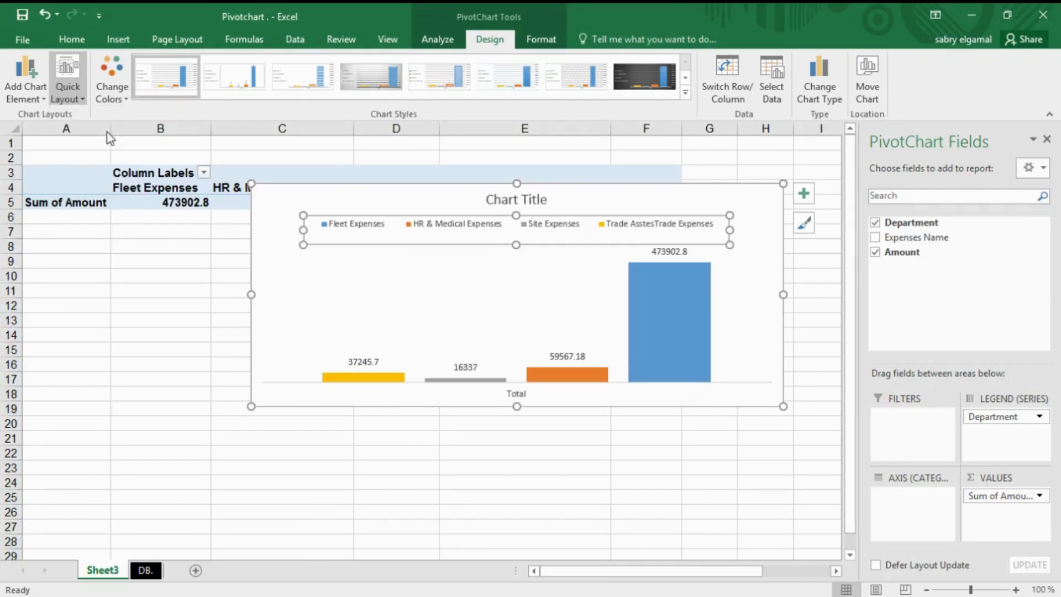
pyautogui.click(303, 306)
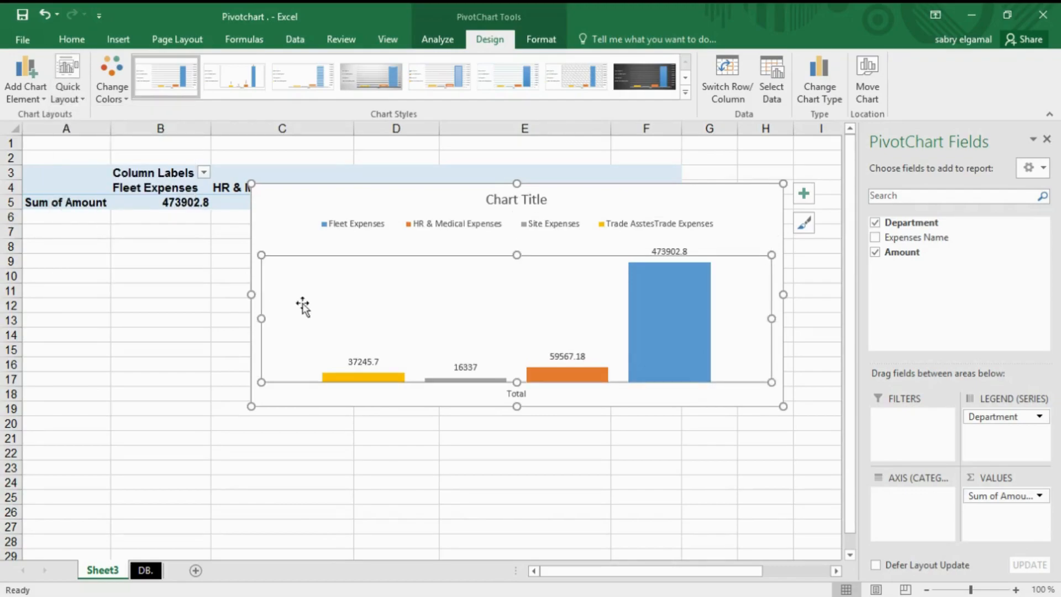
pyautogui.click(320, 255)
pyautogui.rightClick(398, 260)
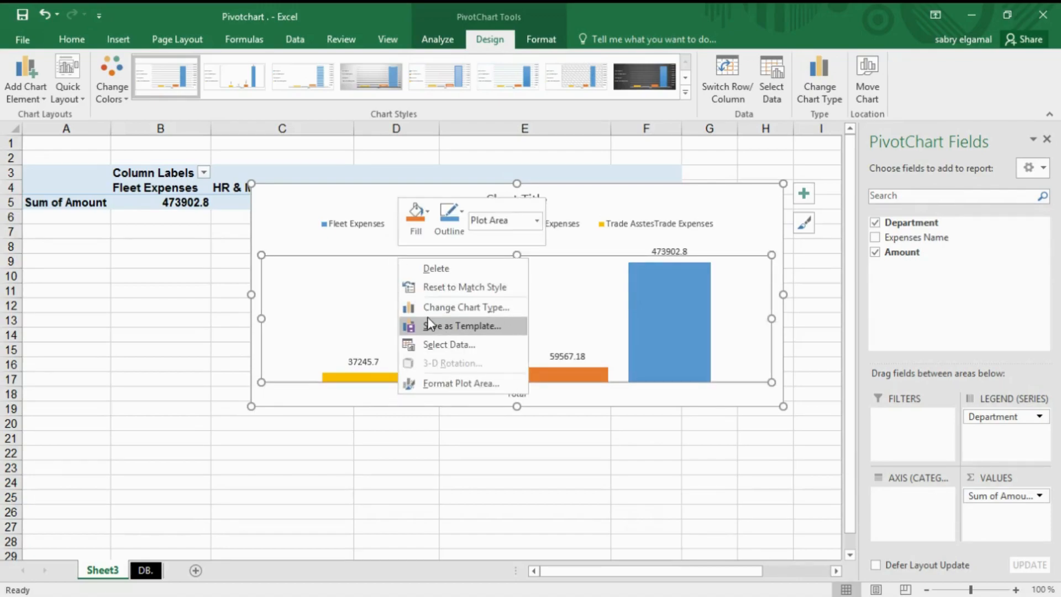
pyautogui.click(330, 234)
pyautogui.click(311, 216)
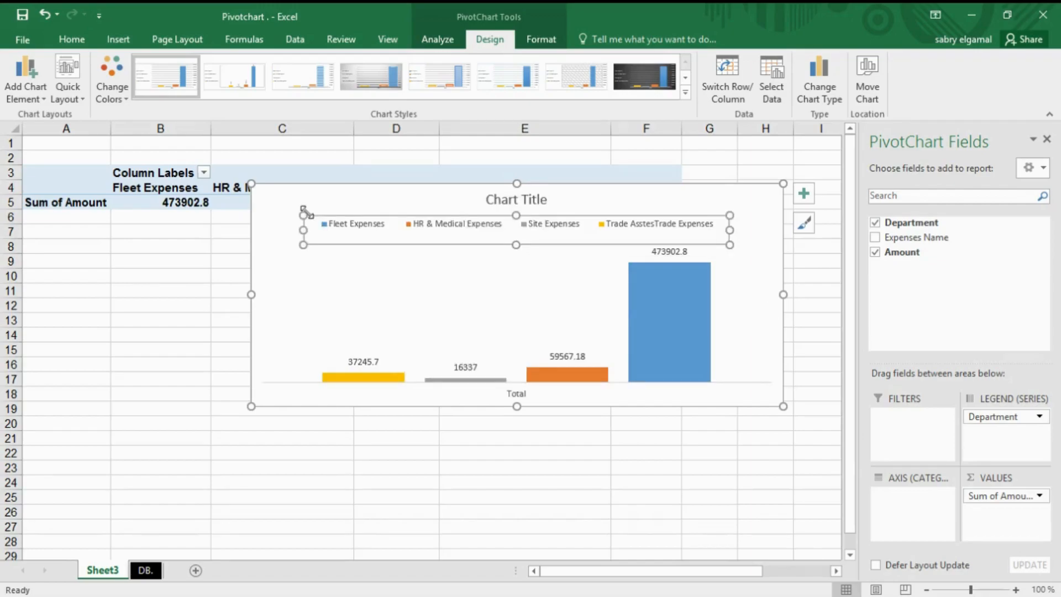
# Move the pivot chart to a new sheet named "Charts"
pyautogui.click(280, 211)
pyautogui.rightClick(280, 211)
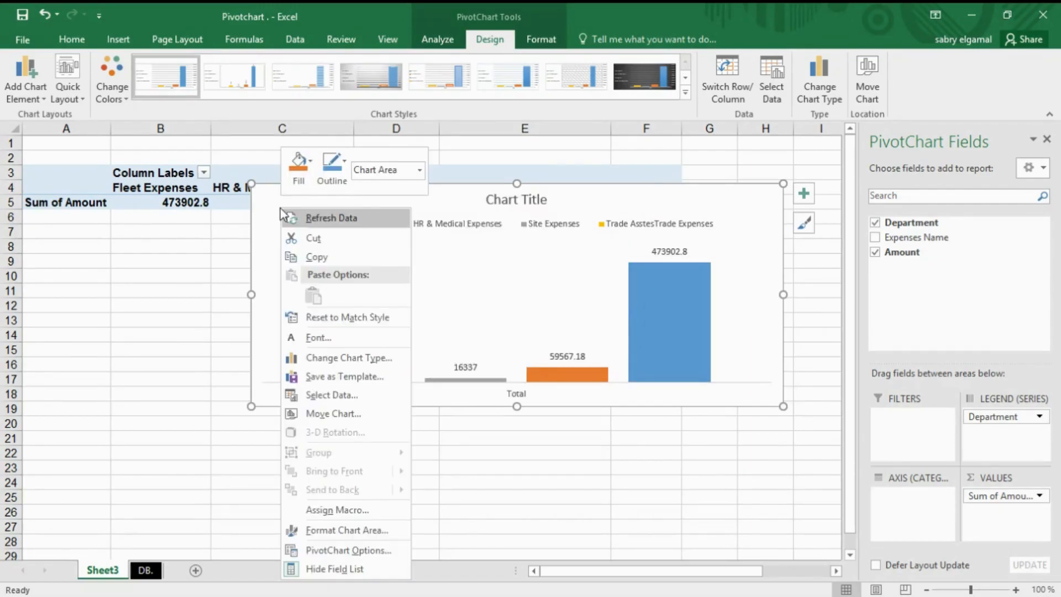
pyautogui.click(338, 415)
pyautogui.click(360, 392)
pyautogui.press('BackSpace')
pyautogui.write('s')
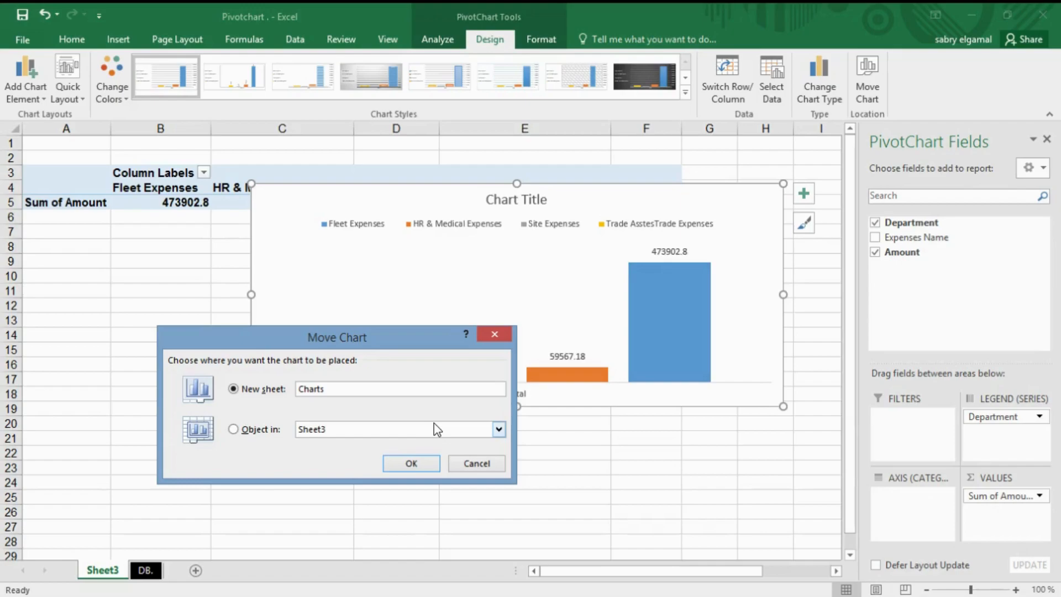
pyautogui.click(412, 465)
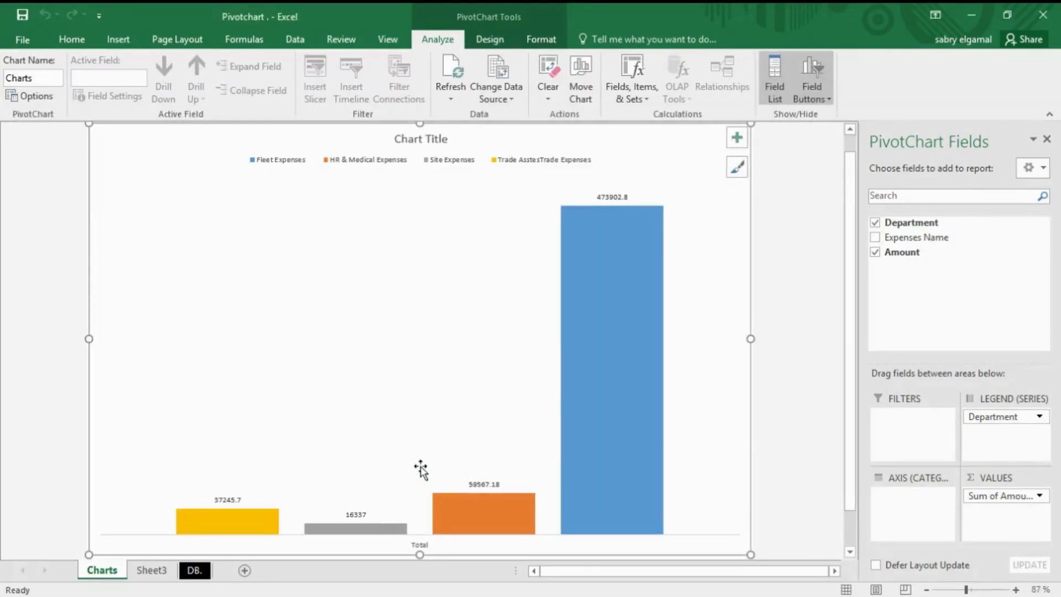
# Apply the third chart style, with striped bars and a capitalized title, to the pivot chart
pyautogui.click(340, 409)
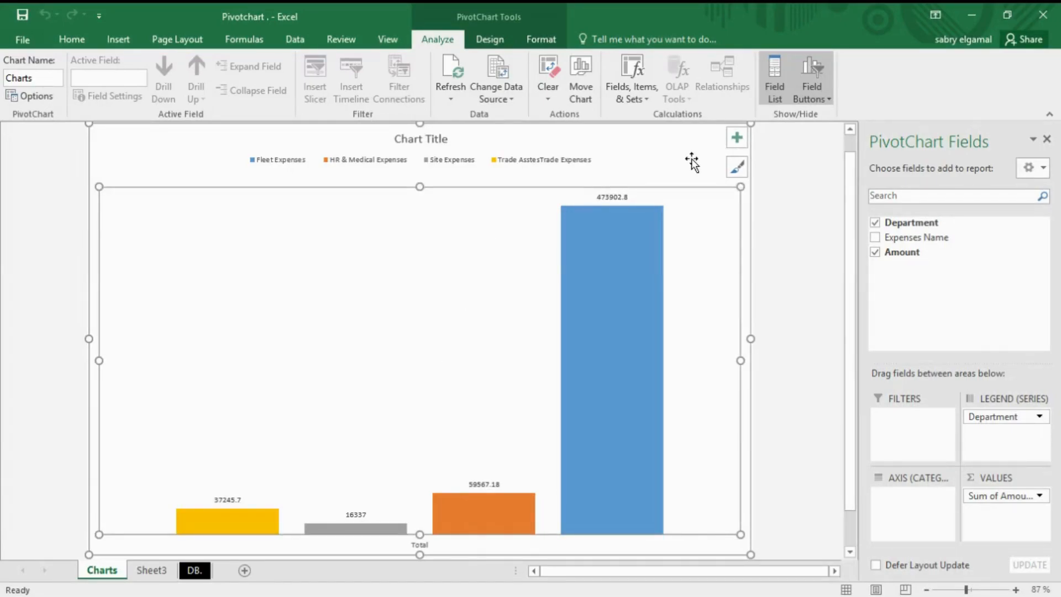
pyautogui.click(736, 171)
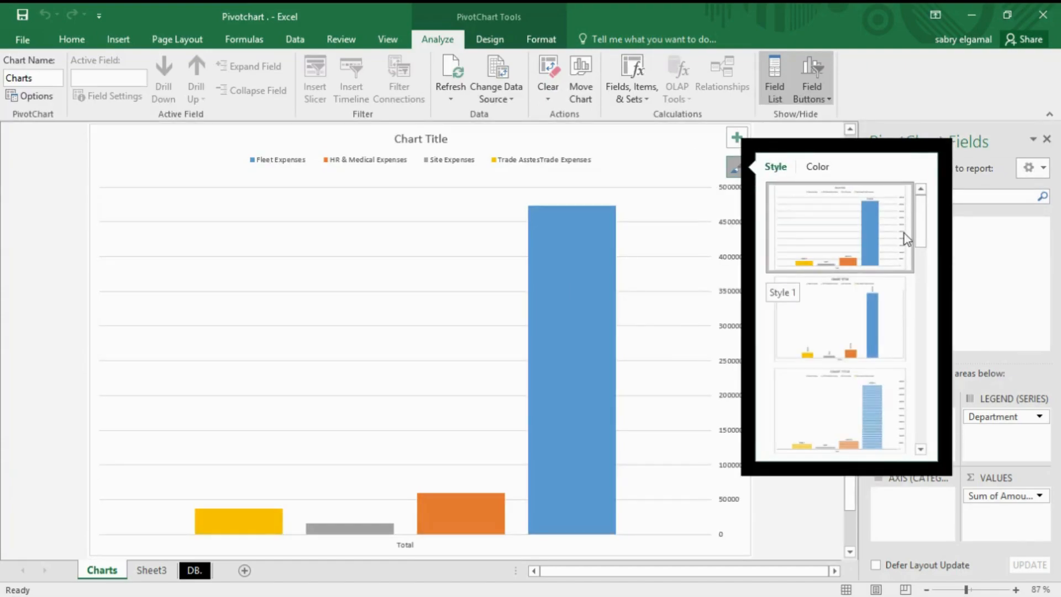
pyautogui.moveTo(925, 225); pyautogui.dragTo(924, 253)
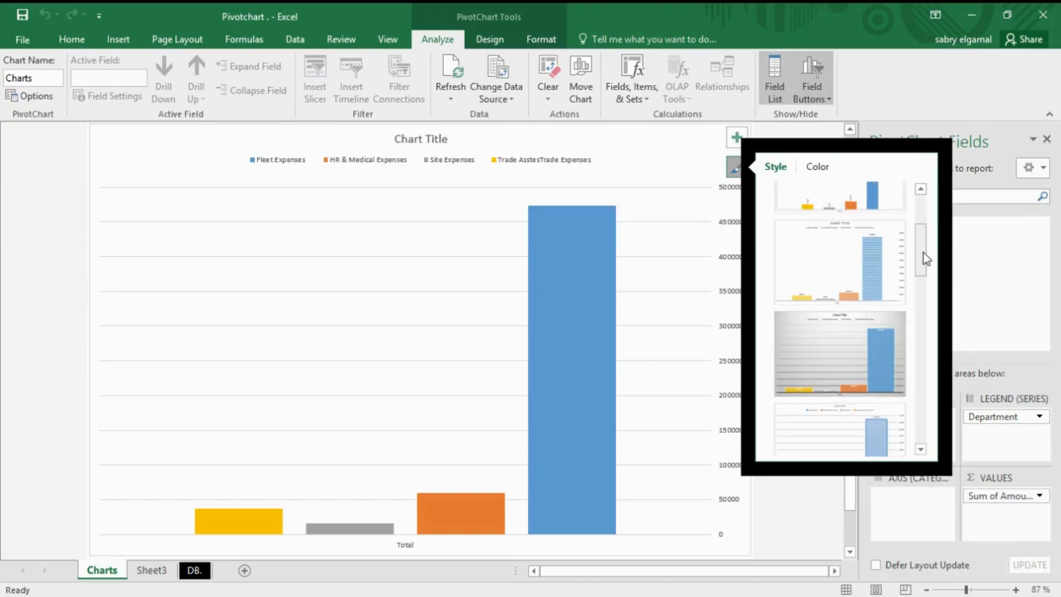
pyautogui.click(850, 268)
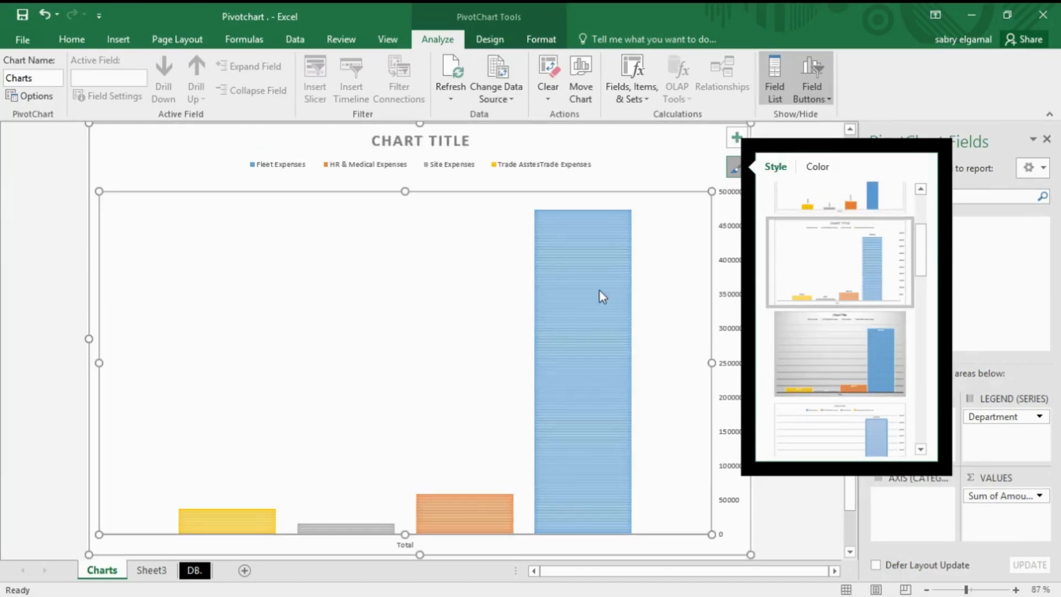
# Change the chart colors to the fourth Colorful palette, starting with green, blue and yellow
pyautogui.click(390, 170)
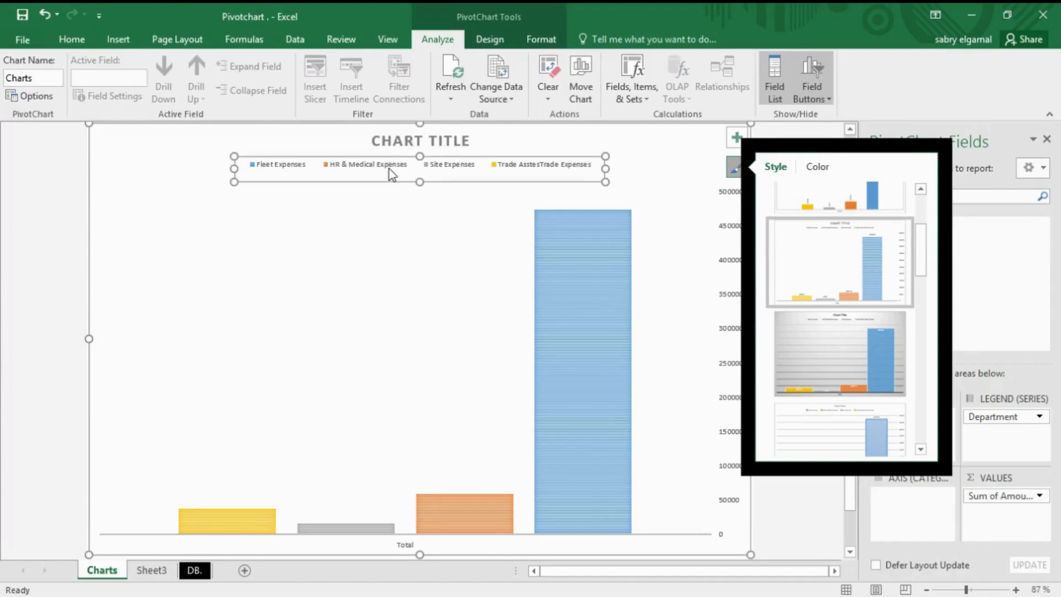
pyautogui.click(820, 169)
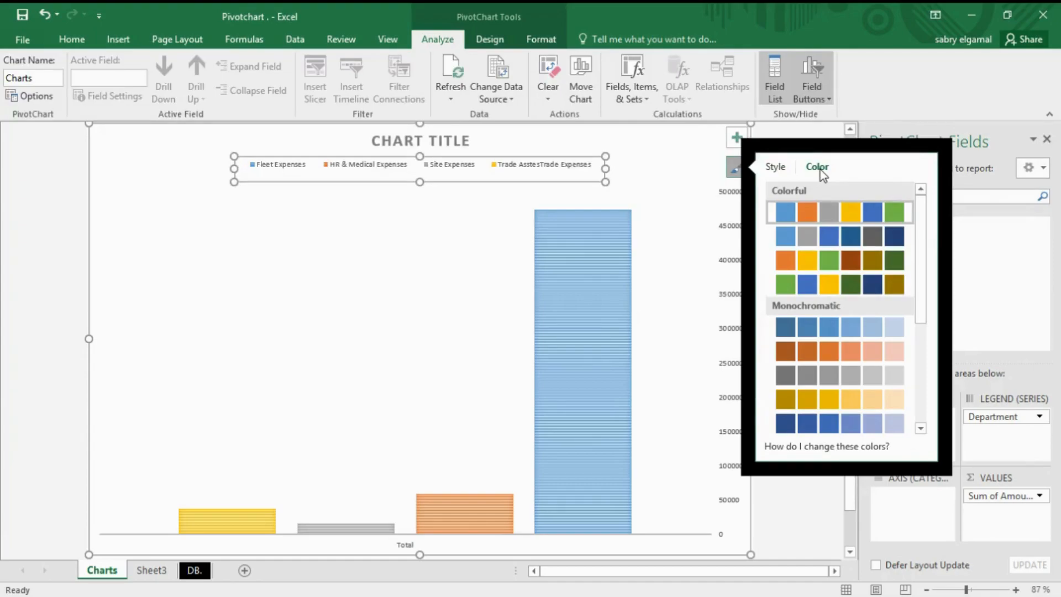
pyautogui.click(840, 284)
# Make the chart legend text bold and increase its font size to 14
pyautogui.click(71, 39)
pyautogui.click(134, 92)
pyautogui.click(254, 68)
pyautogui.click(254, 68)
pyautogui.click(254, 68)
pyautogui.click(254, 68)
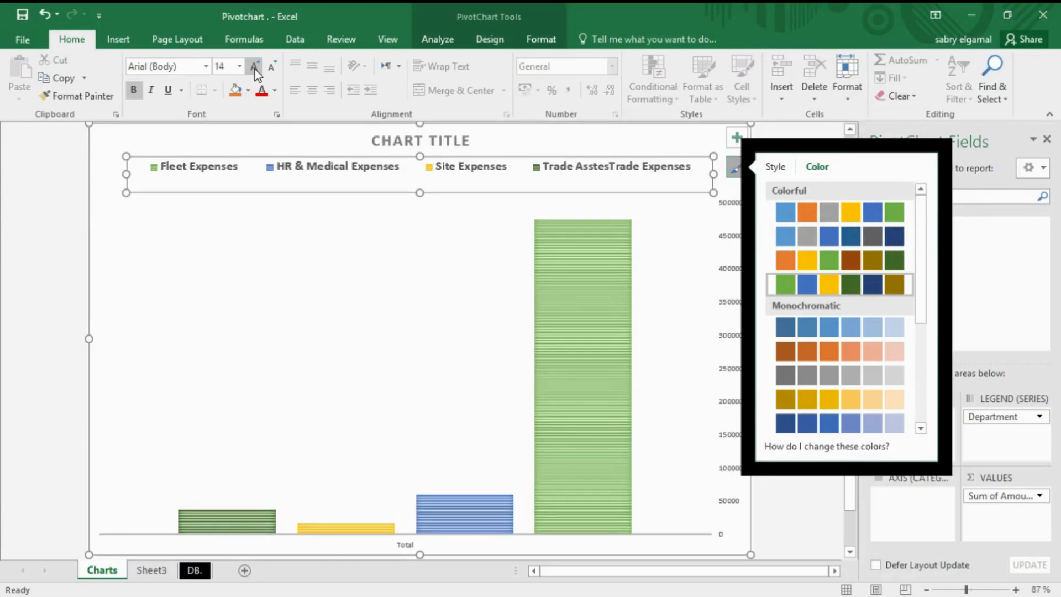
# Delete the vertical value axis from the chart
pyautogui.click(735, 237)
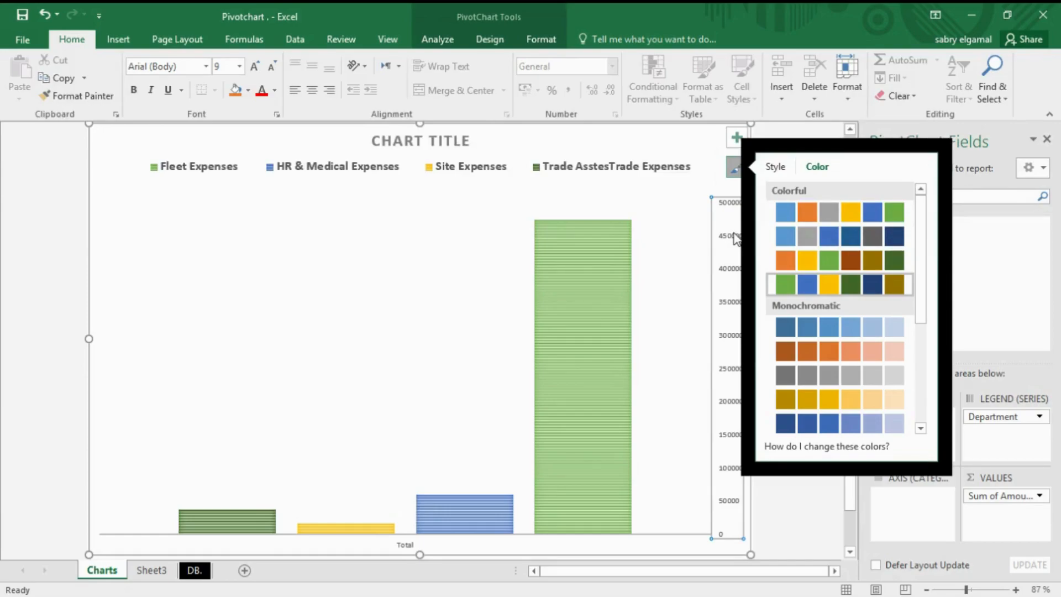
pyautogui.press('Delete')
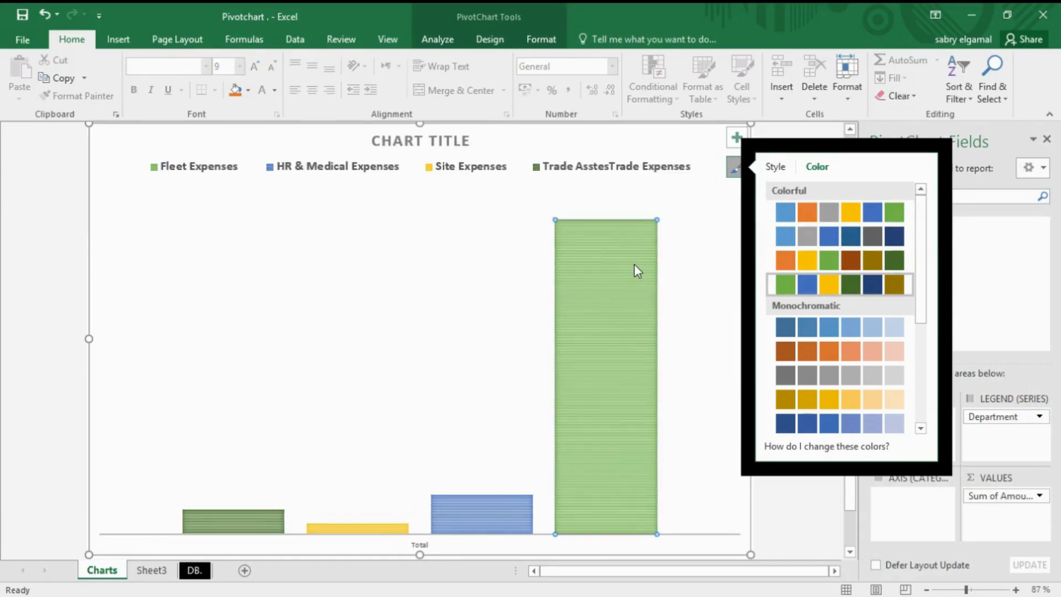
pyautogui.click(489, 238)
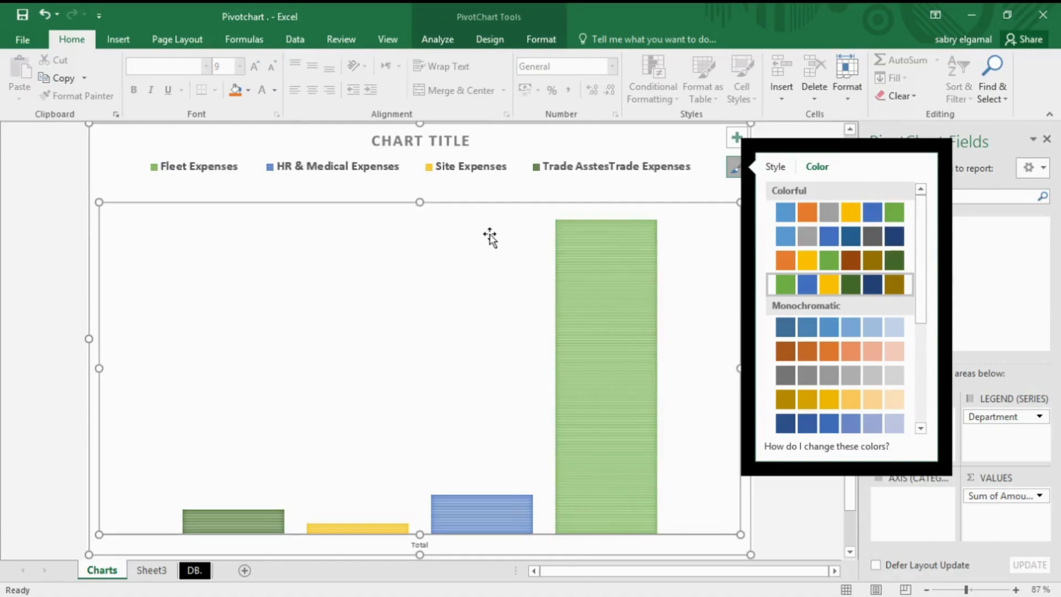
# Turn on the Data Labels and Error Bars chart elements
pyautogui.click(734, 138)
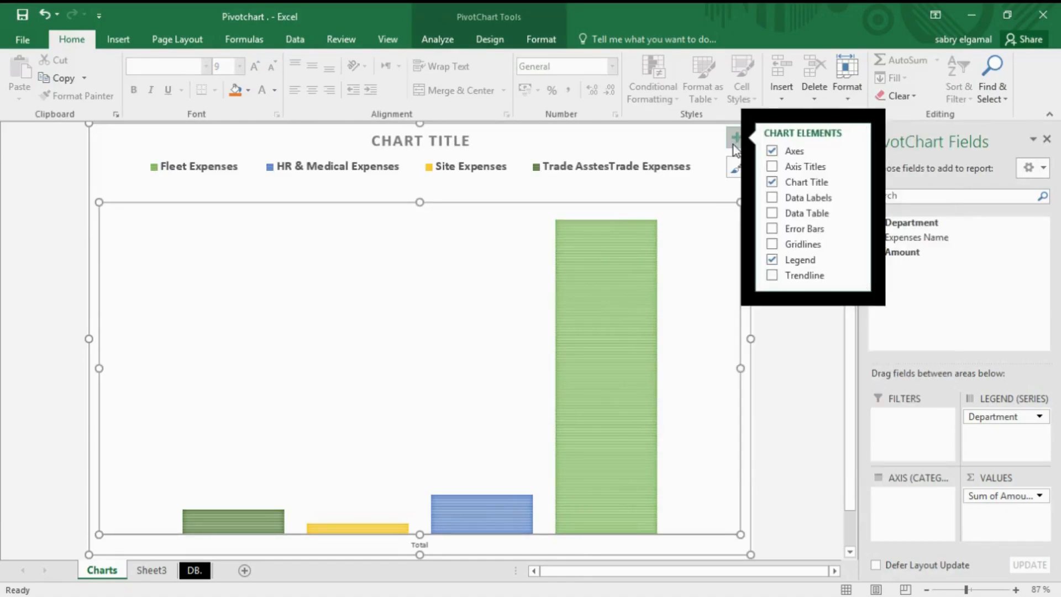
pyautogui.click(773, 198)
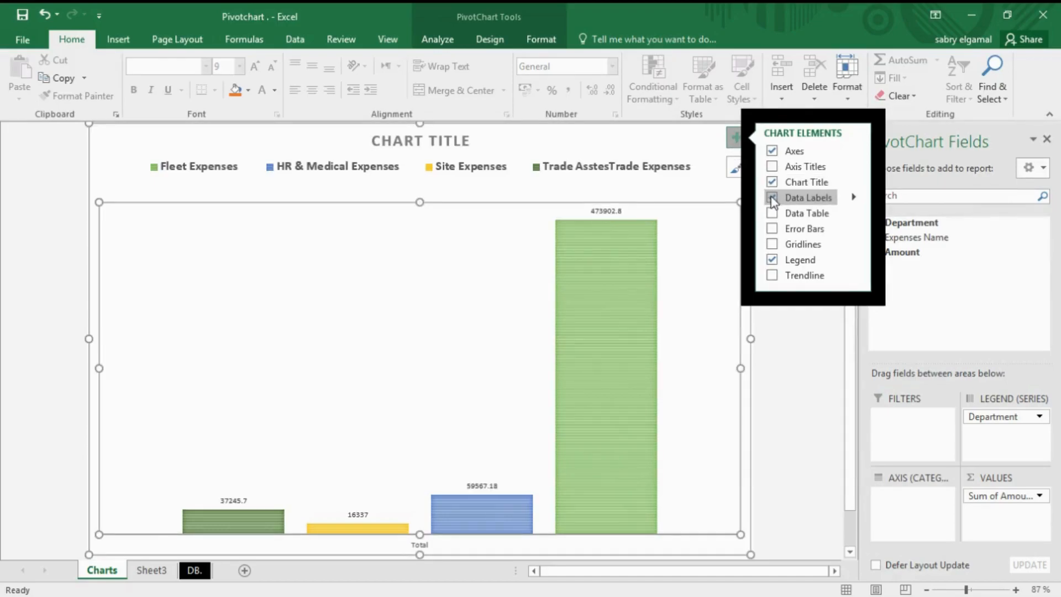
pyautogui.click(772, 229)
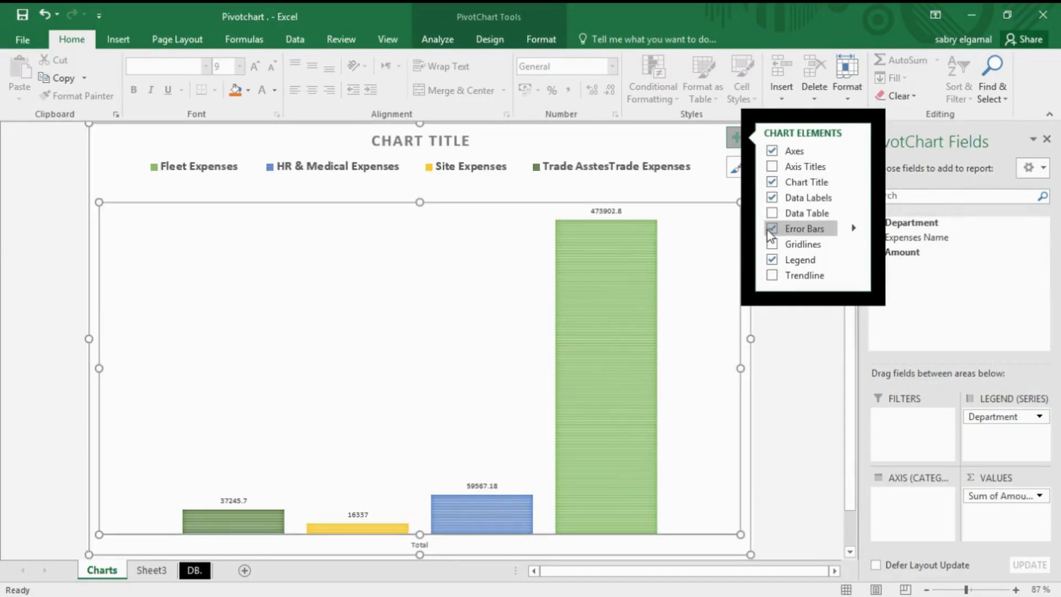
# Set the number category of the Fleet Expenses data label to Number
pyautogui.doubleClick(617, 212)
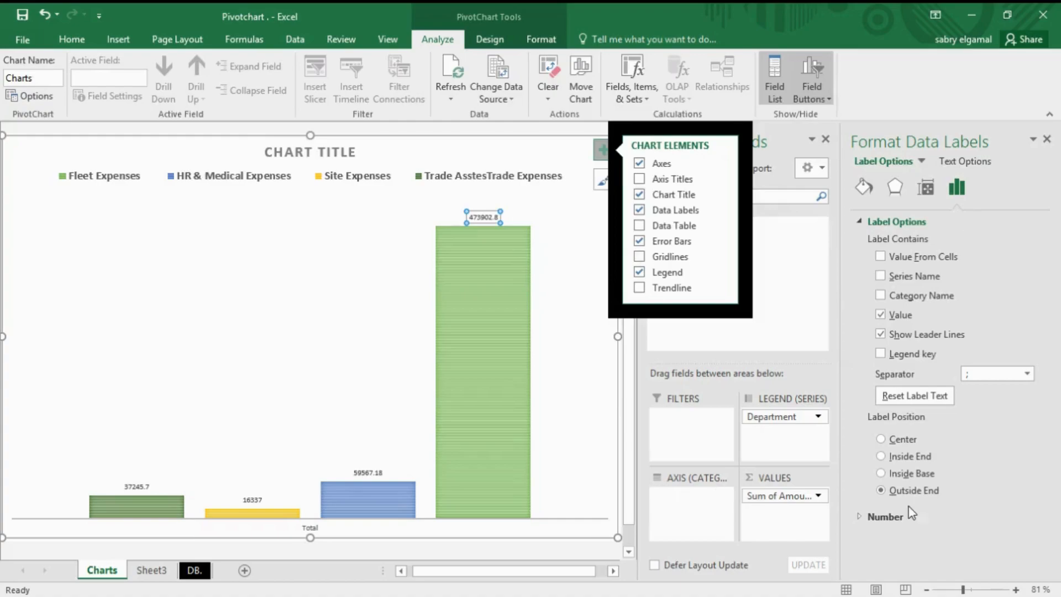
pyautogui.click(879, 519)
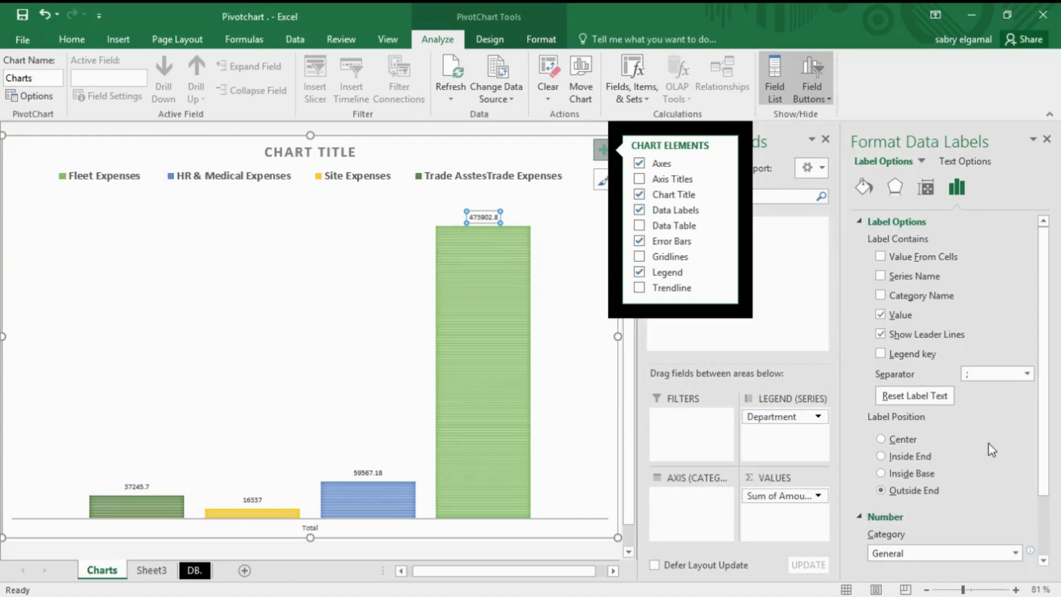
pyautogui.moveTo(1043, 429); pyautogui.dragTo(1044, 491)
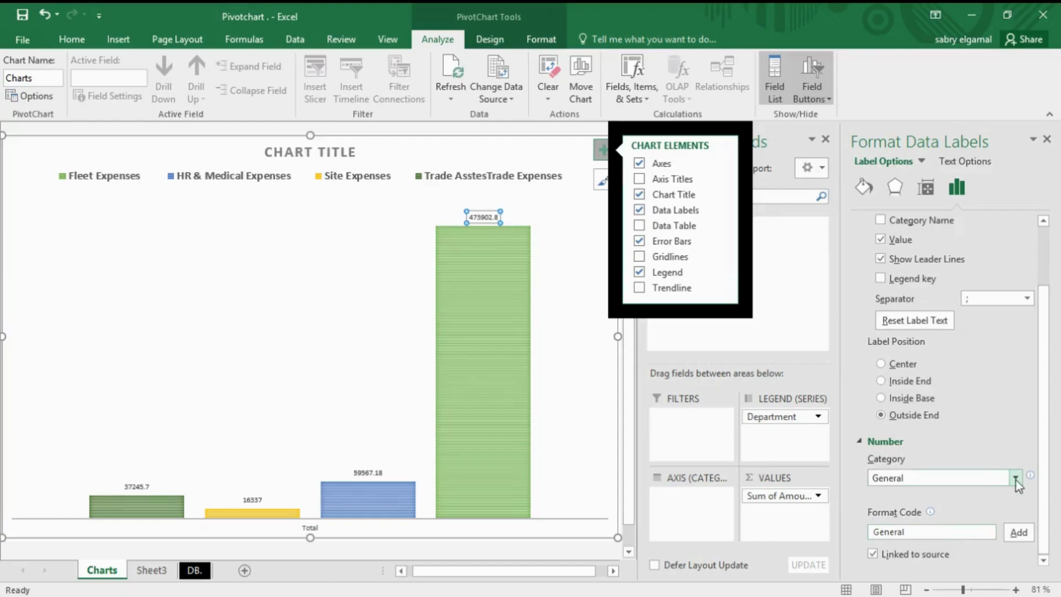
pyautogui.click(1016, 478)
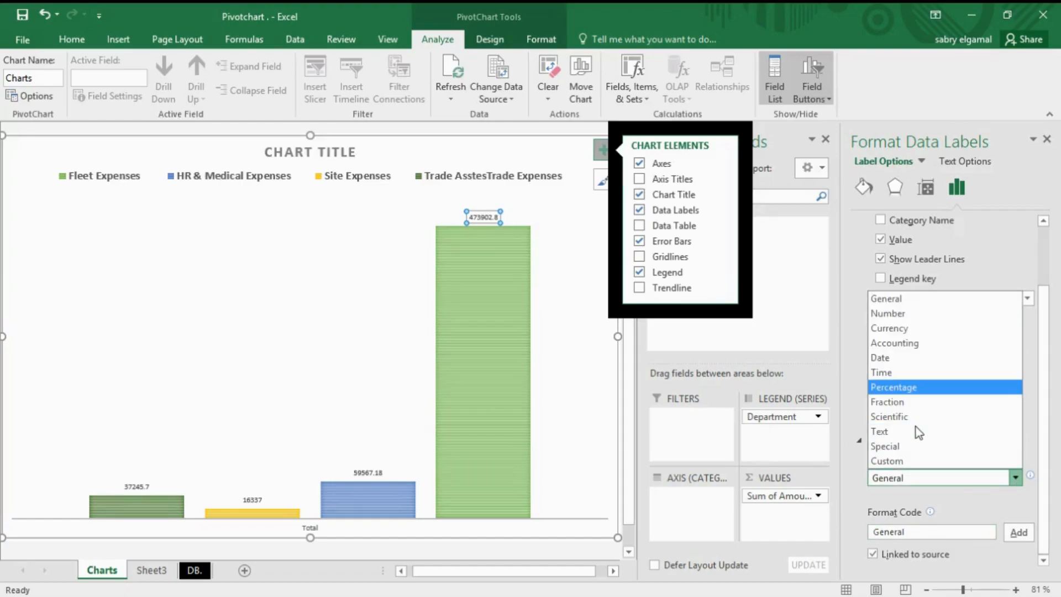
pyautogui.click(889, 314)
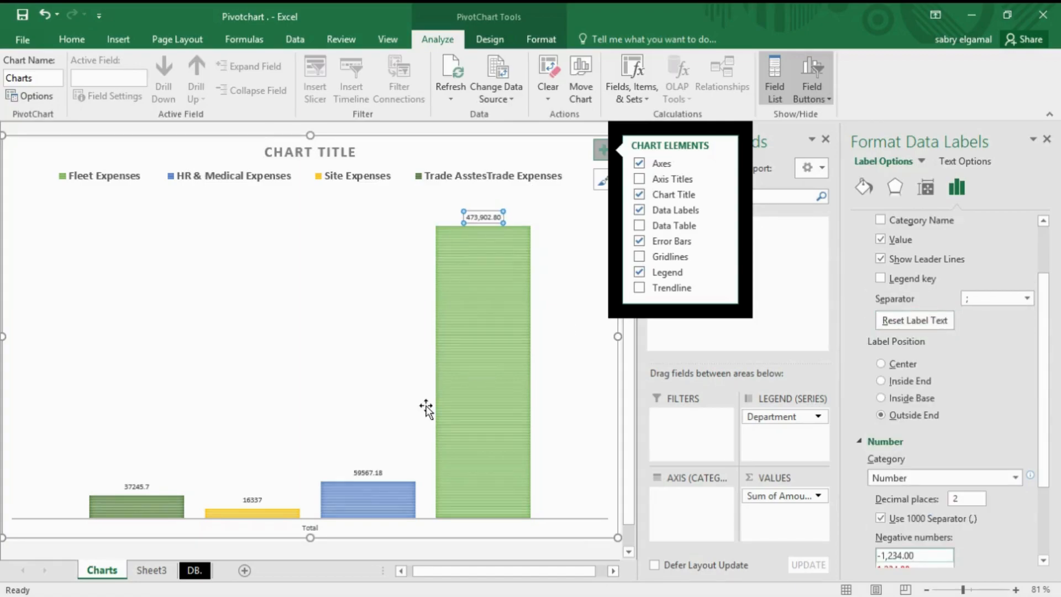
# Set the number category of the HR & Medical Expenses data label to Number
pyautogui.click(374, 474)
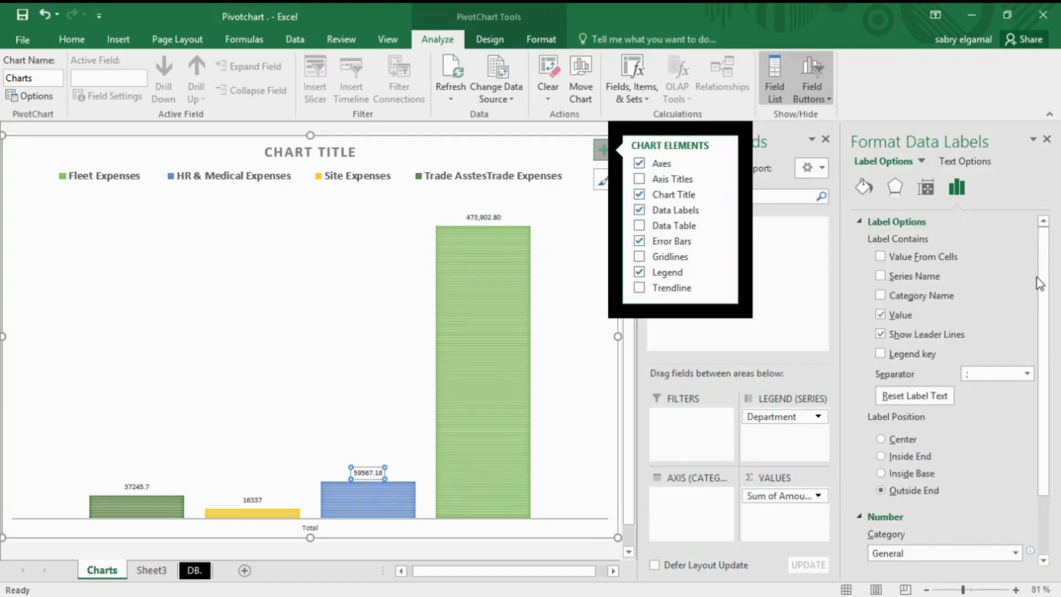
pyautogui.moveTo(1044, 354); pyautogui.dragTo(1059, 414)
pyautogui.click(977, 532)
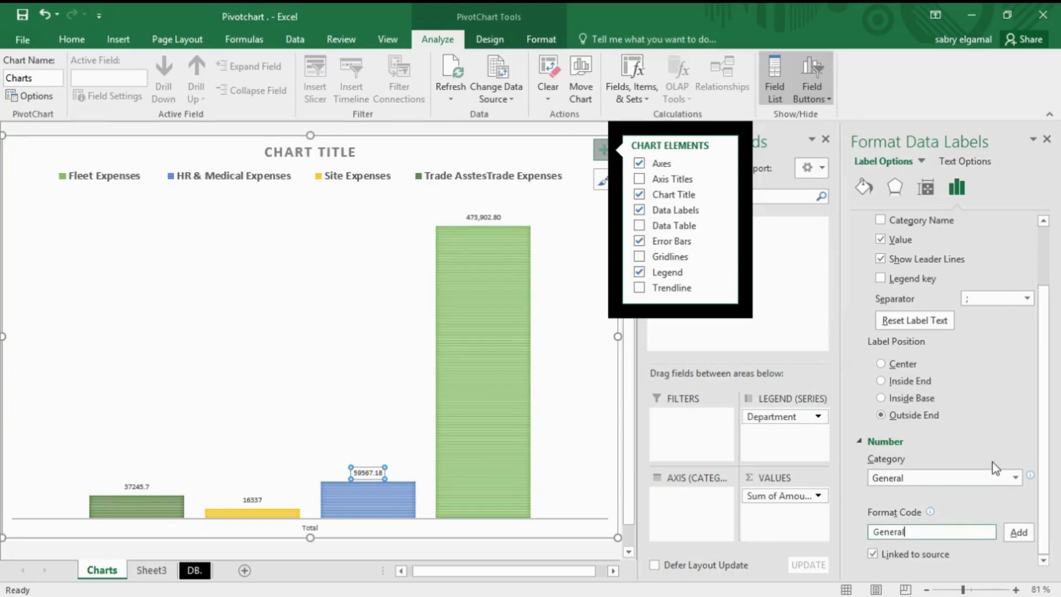
pyautogui.click(1016, 478)
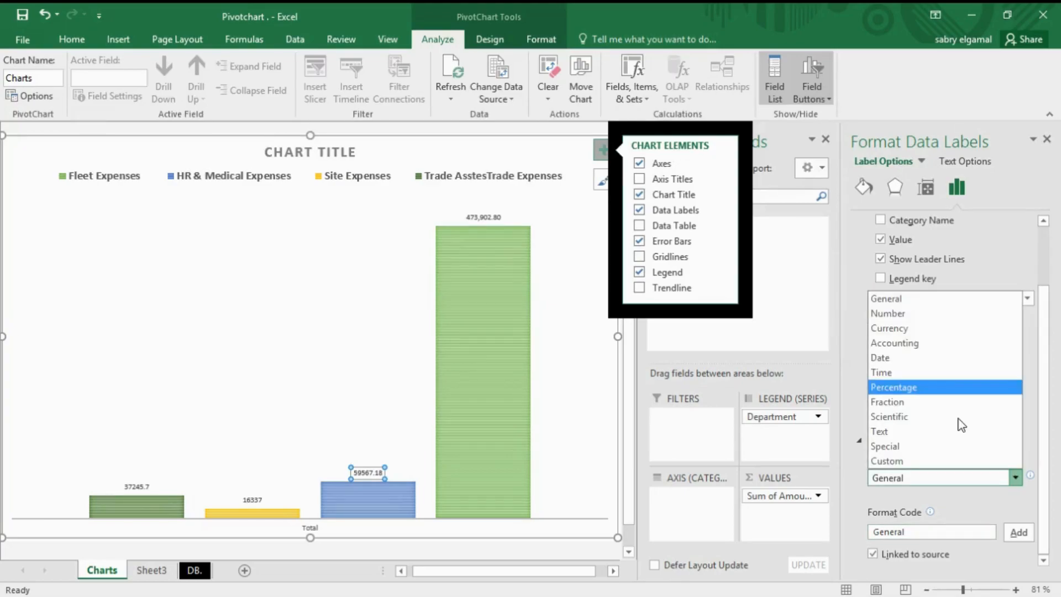
pyautogui.click(913, 315)
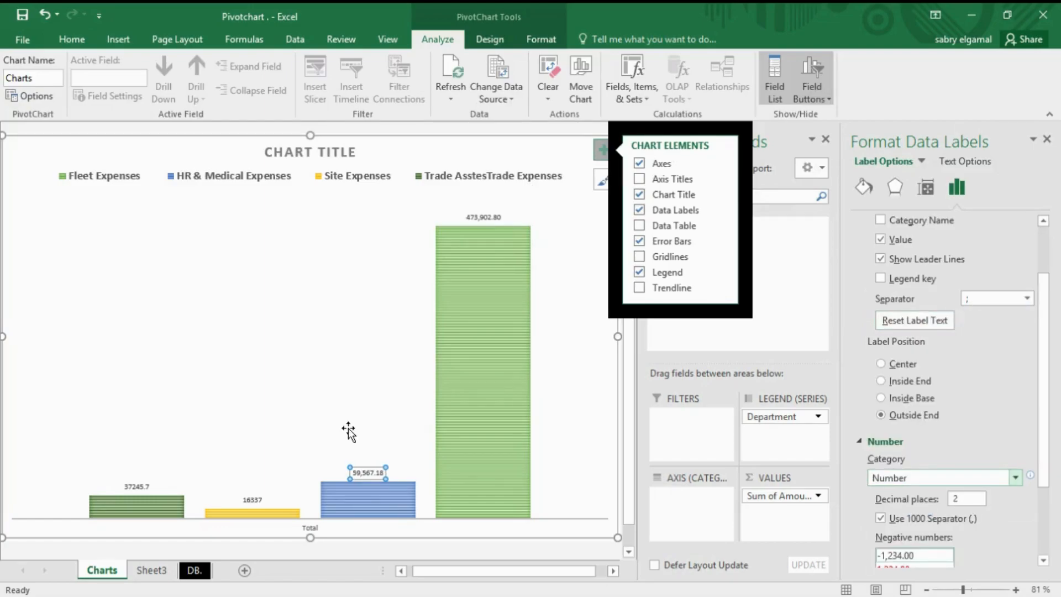
pyautogui.click(255, 500)
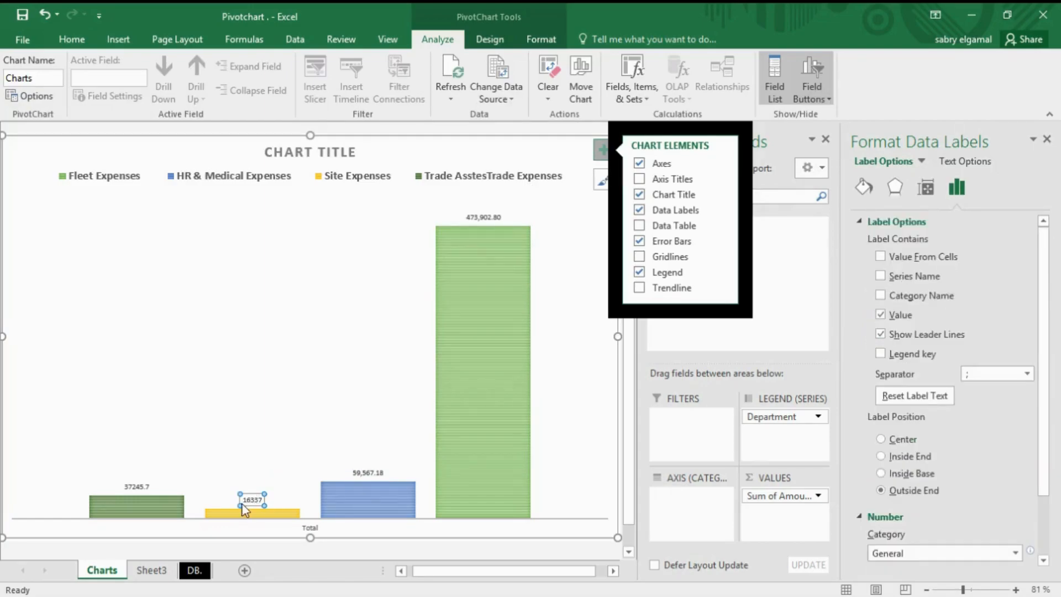
pyautogui.click(137, 486)
pyautogui.click(243, 500)
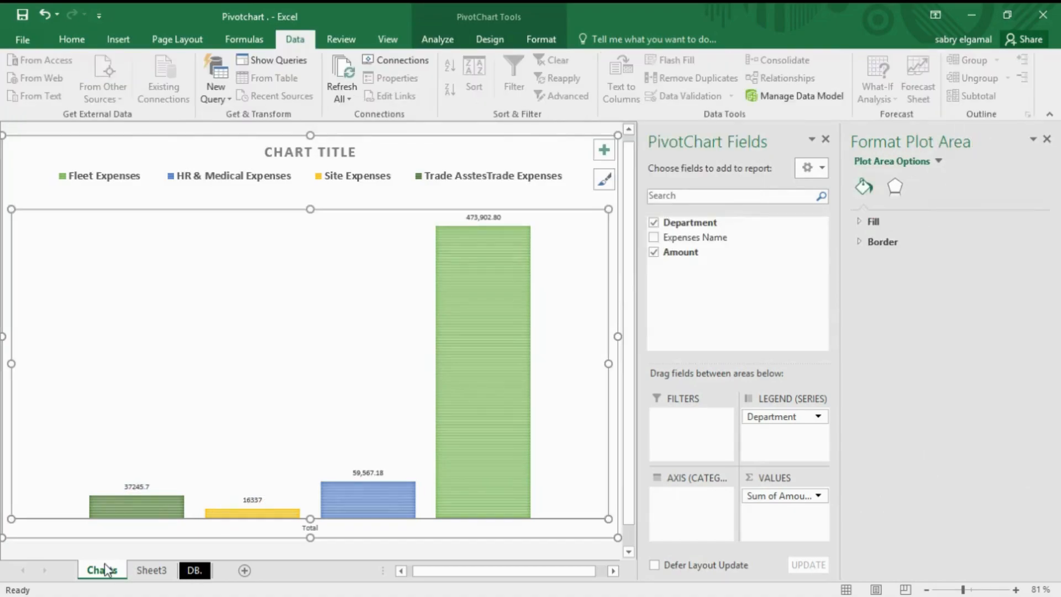
# Format the Sum of Amount row of the pivot table on Sheet3 with comma style and no decimal places
pyautogui.click(150, 571)
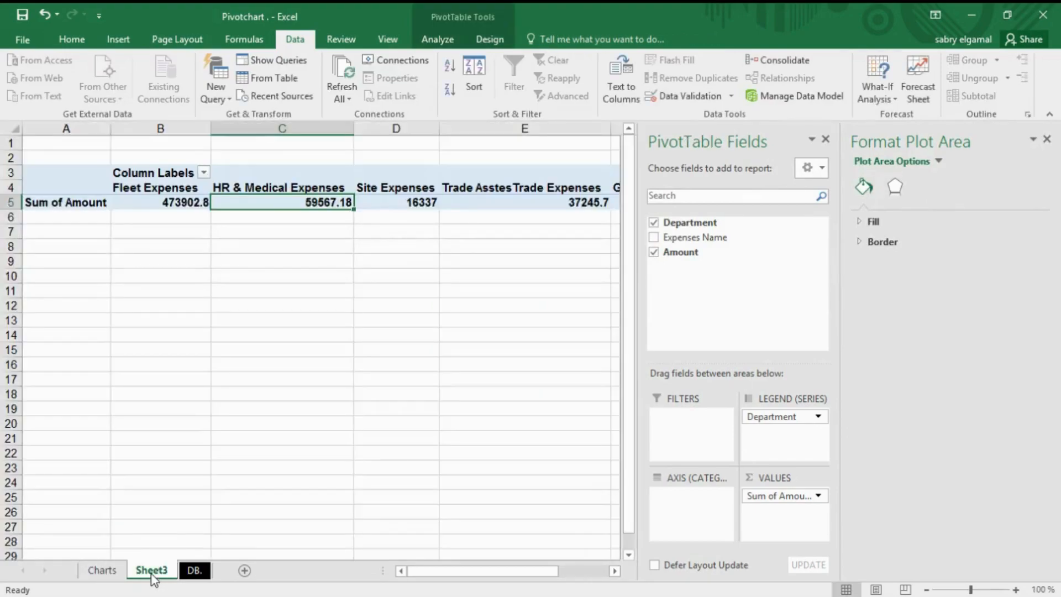
pyautogui.click(11, 202)
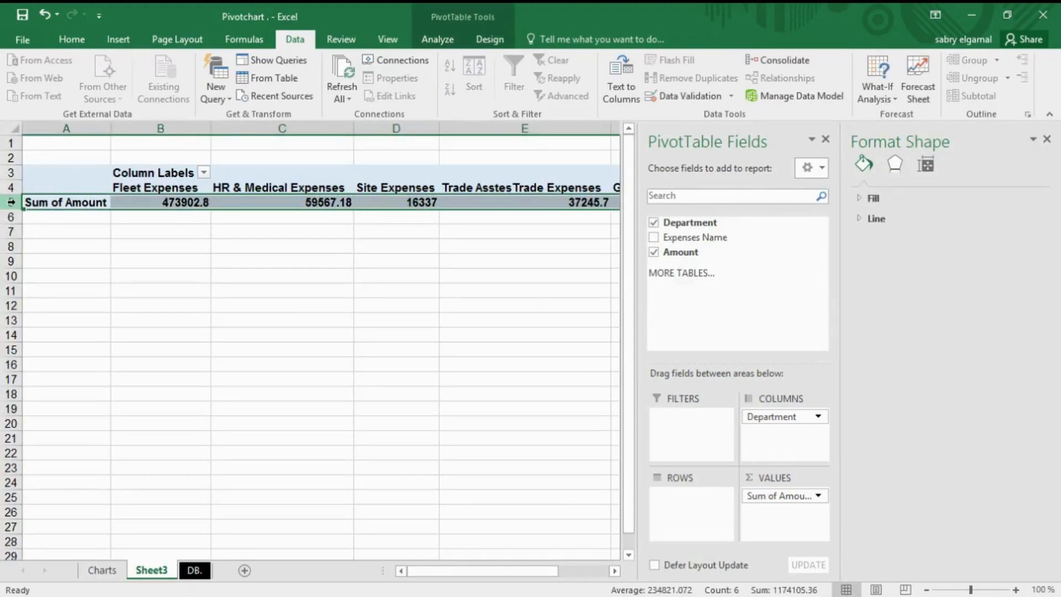
pyautogui.click(86, 43)
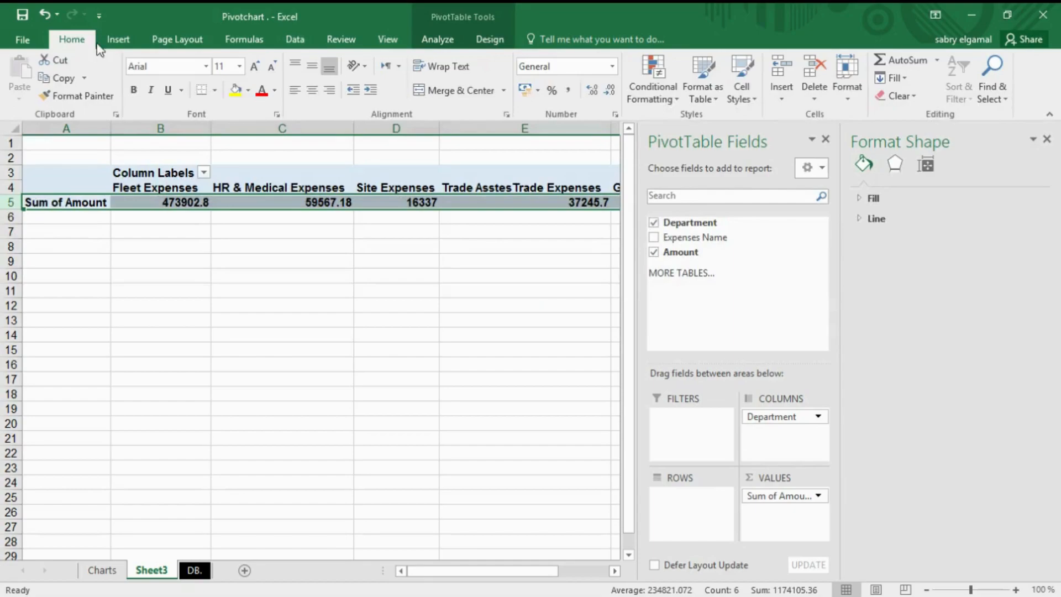
pyautogui.click(570, 90)
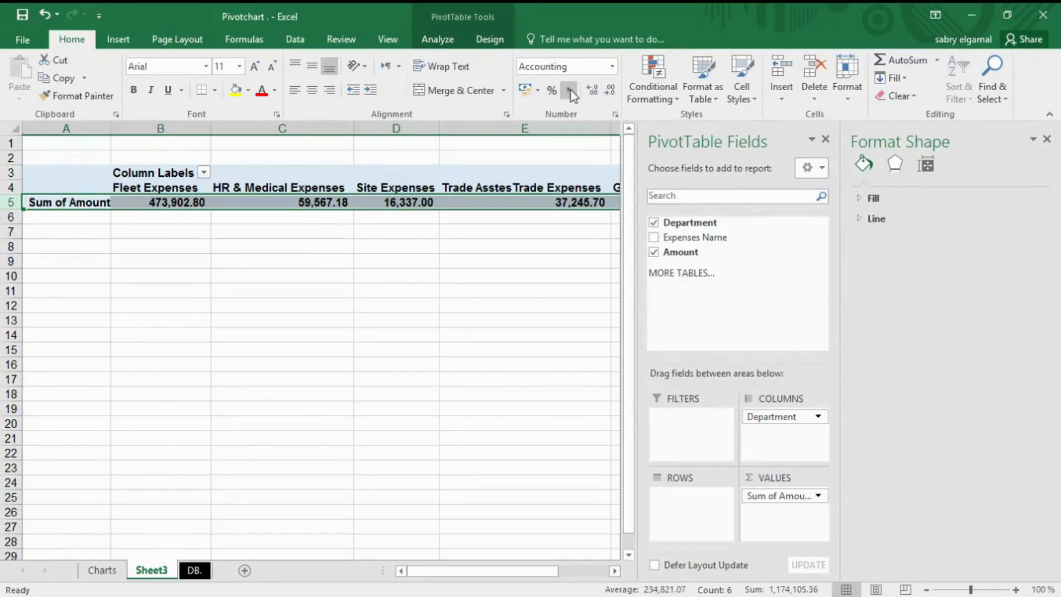
pyautogui.click(610, 91)
pyautogui.click(610, 91)
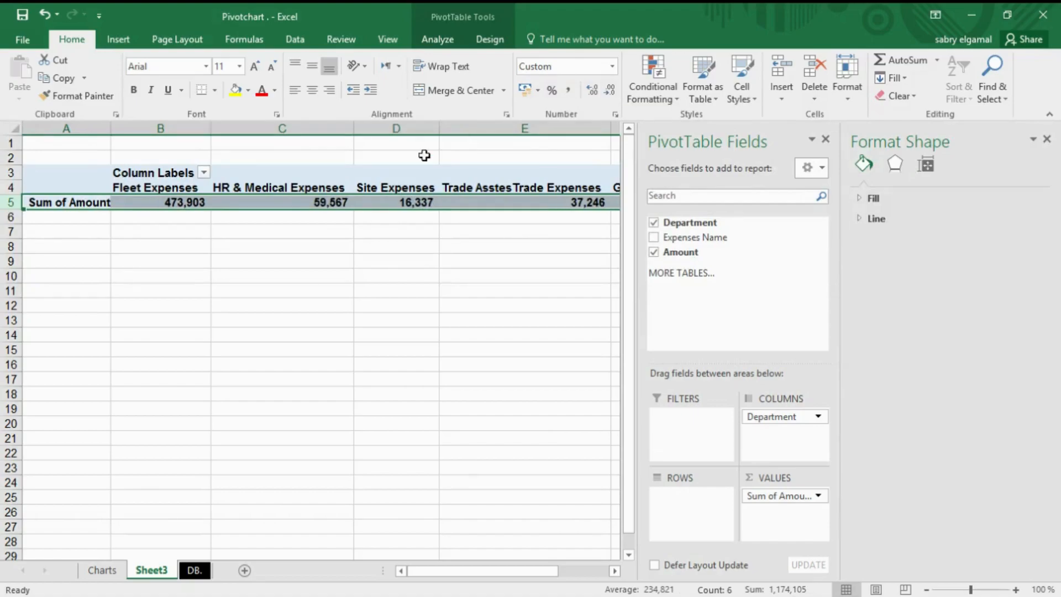
# Make the Fleet Expenses data label in the chart on the Charts sheet bold and increase its font size
pyautogui.click(104, 570)
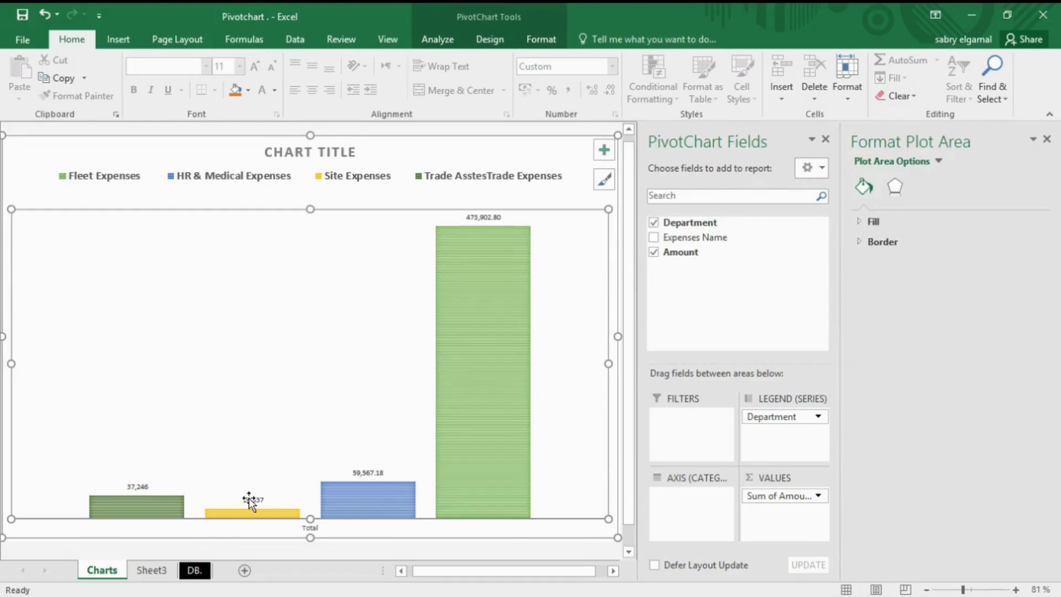
pyautogui.click(463, 217)
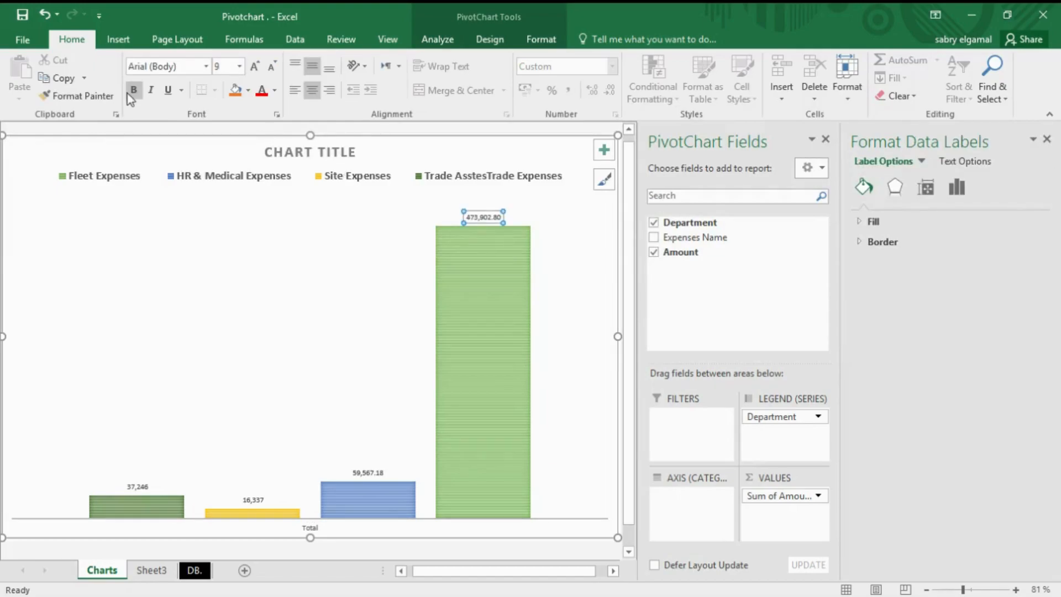
pyautogui.click(133, 90)
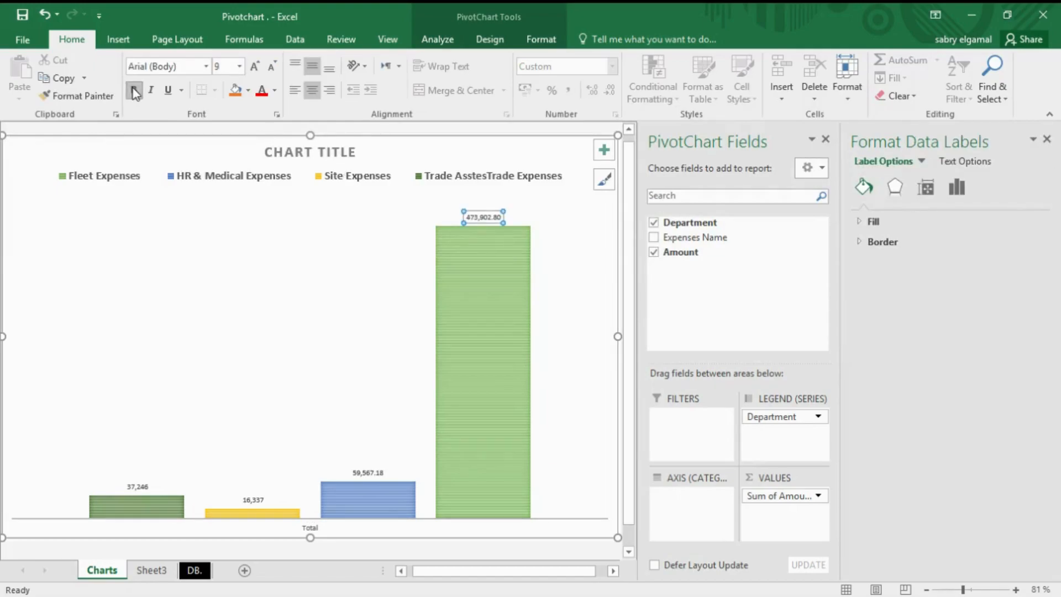
pyautogui.click(269, 67)
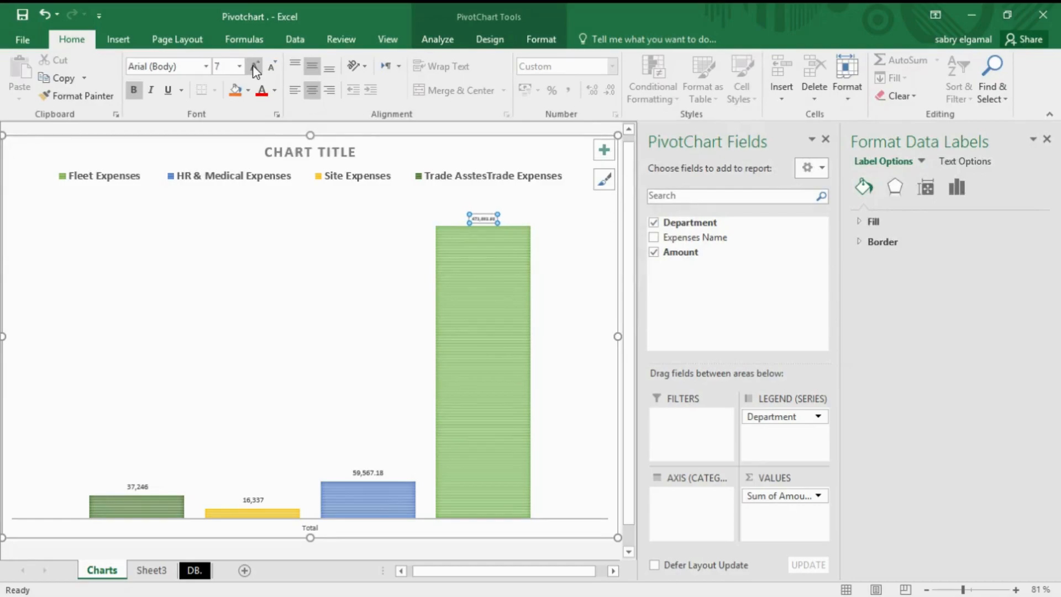
pyautogui.click(254, 68)
# Set the Trade AsstesTrade Expenses data label to font size 12 and bold
pyautogui.click(141, 486)
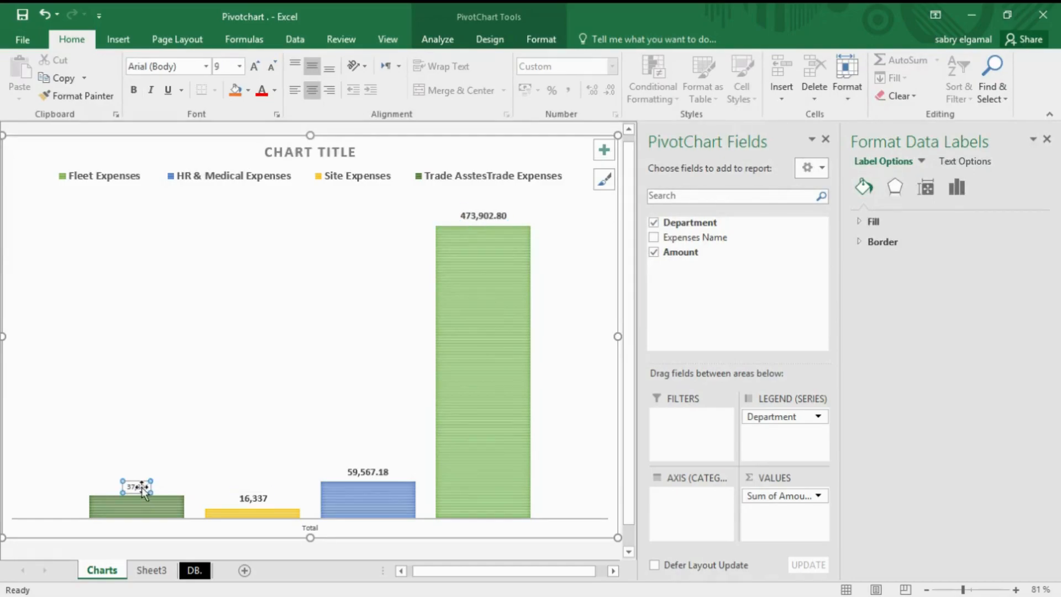
pyautogui.click(219, 67)
pyautogui.write('12')
pyautogui.press('Return')
pyautogui.click(133, 89)
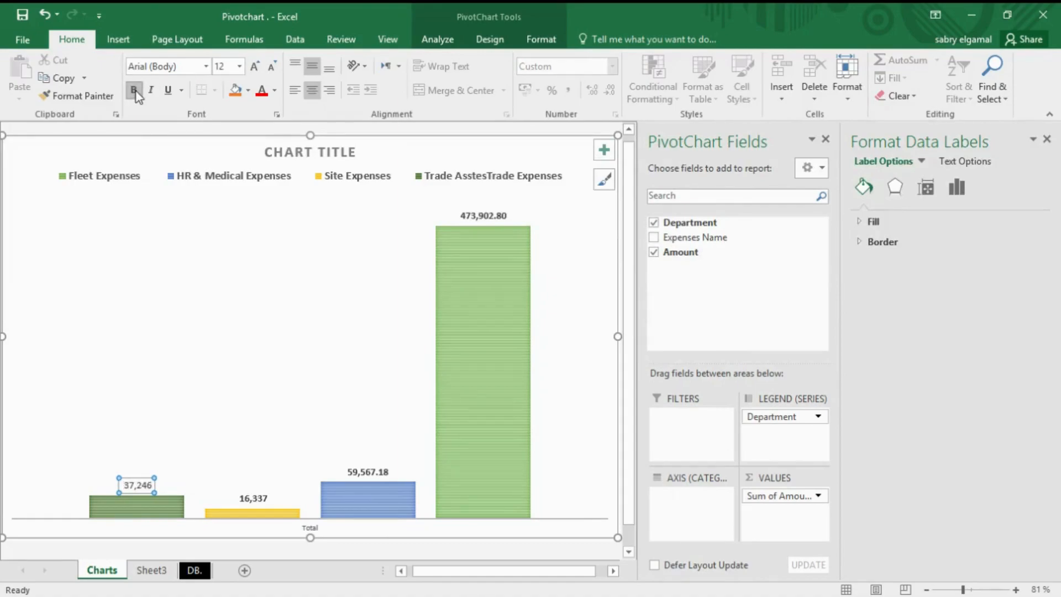
# Close the Format Plot Area and PivotChart Fields panes beside the chart
pyautogui.click(225, 246)
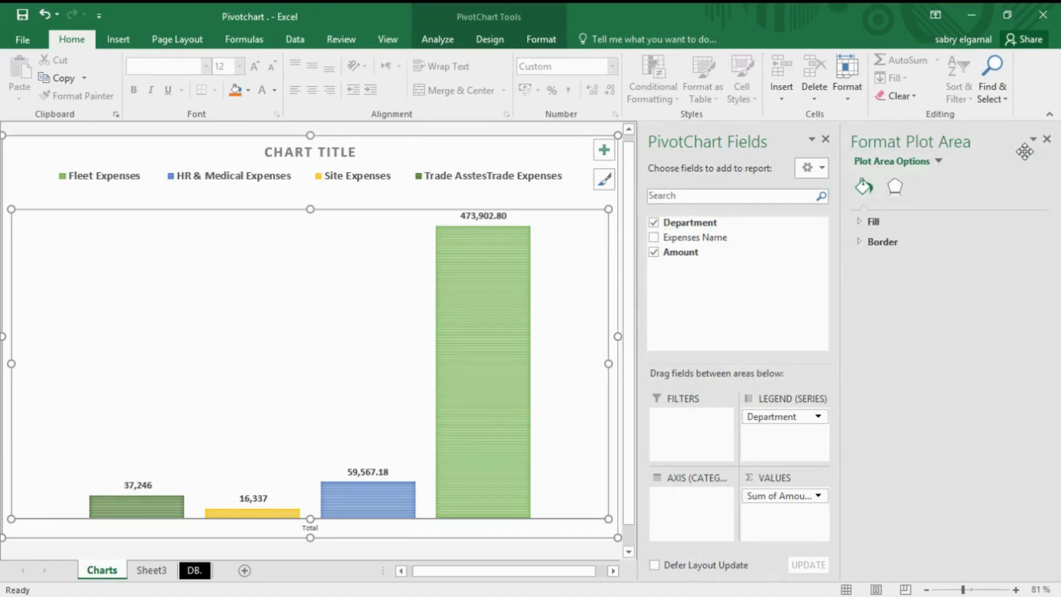
pyautogui.click(1047, 138)
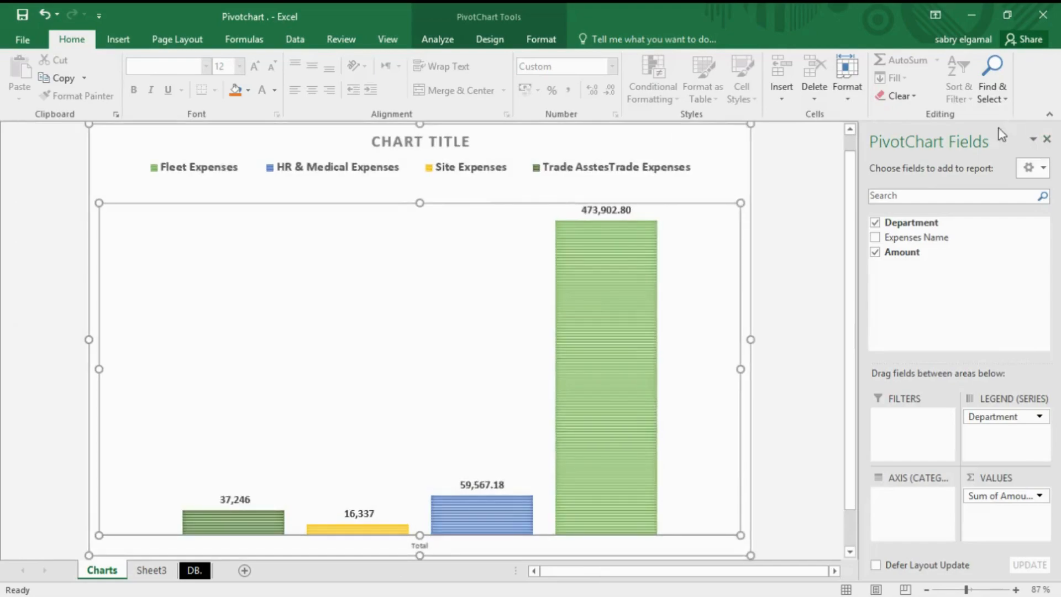
pyautogui.click(1047, 138)
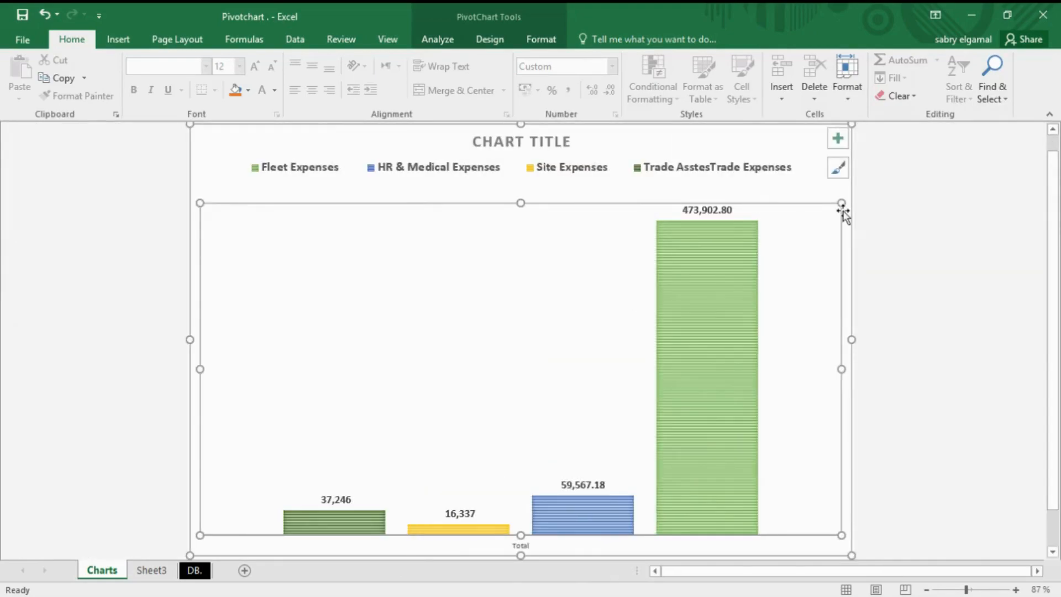
# Replace the chart title text with EXPENSES
pyautogui.click(525, 137)
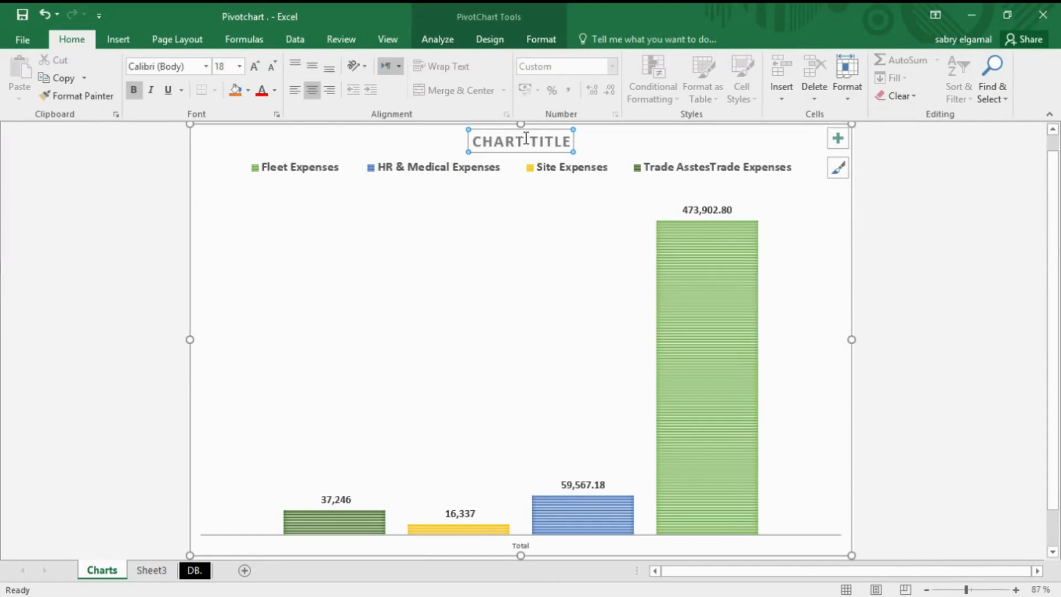
pyautogui.click(525, 137)
pyautogui.hotkey('ctrl', 'a')
pyautogui.write('EX')
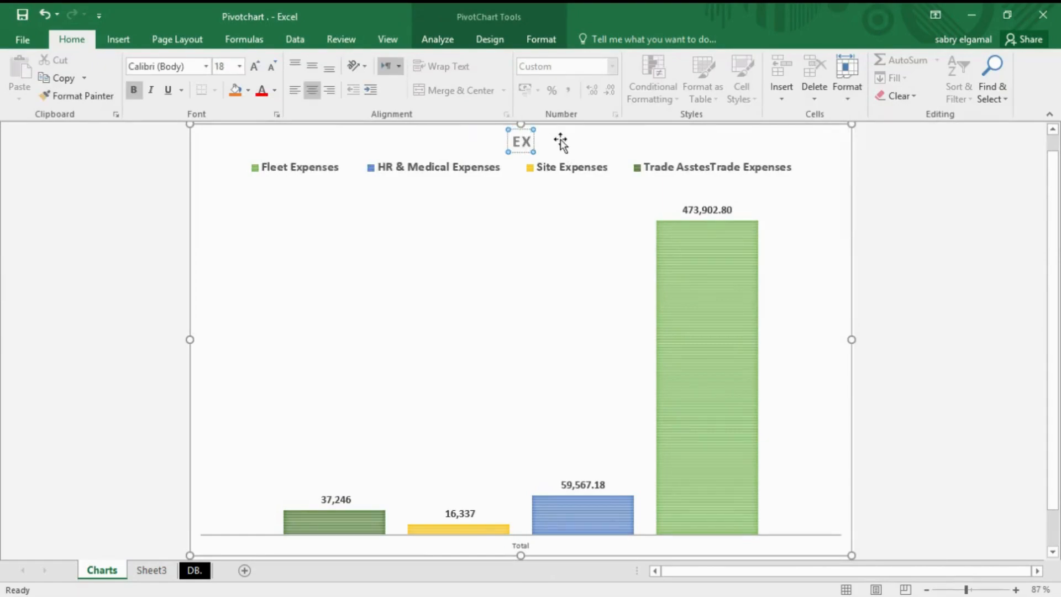
pyautogui.write('PENSES')
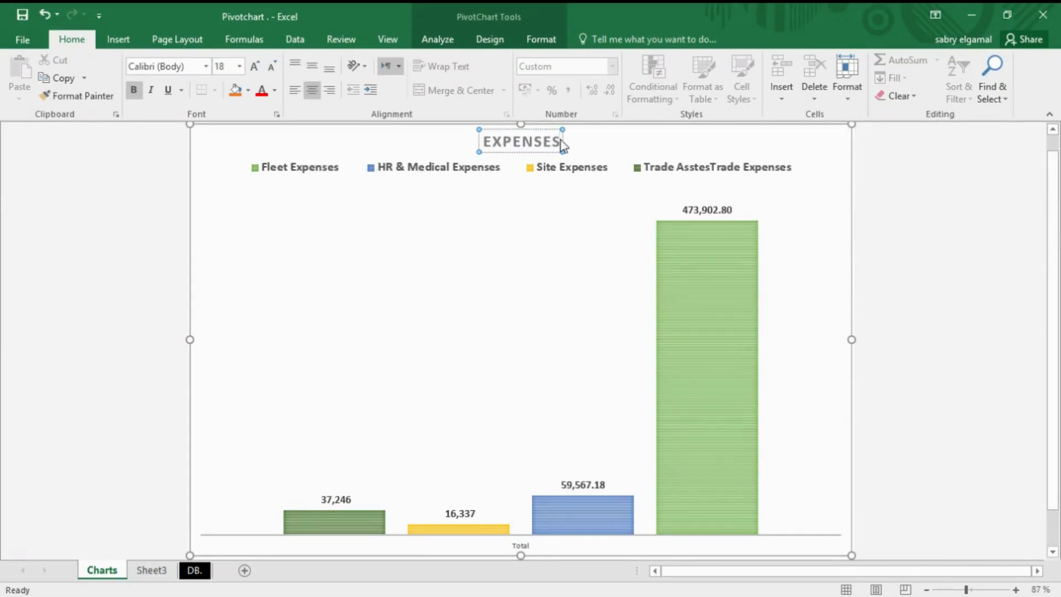
pyautogui.click(496, 219)
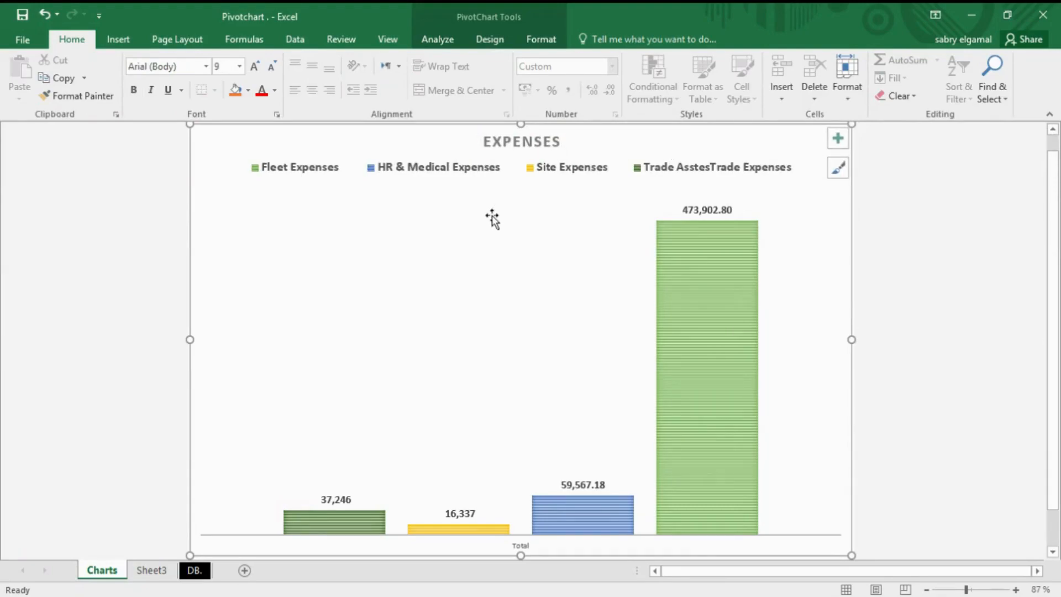
# Hide the pivot table worksheet Sheet3
pyautogui.click(168, 571)
pyautogui.rightClick(168, 571)
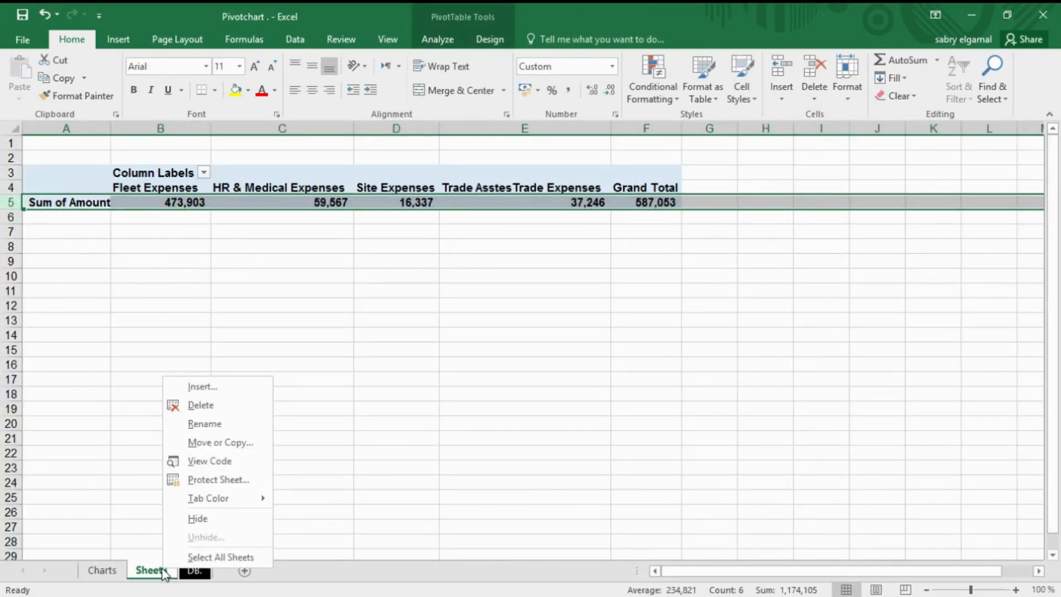
pyautogui.click(195, 523)
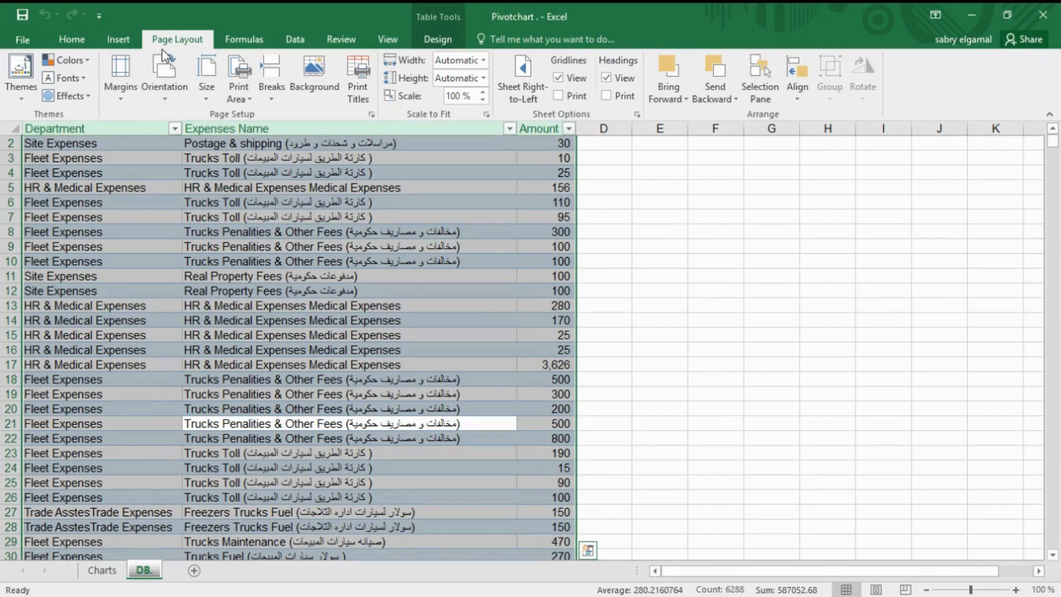
# Insert a PivotChart on a new worksheet from the expenses table on the DB. sheet
pyautogui.click(126, 43)
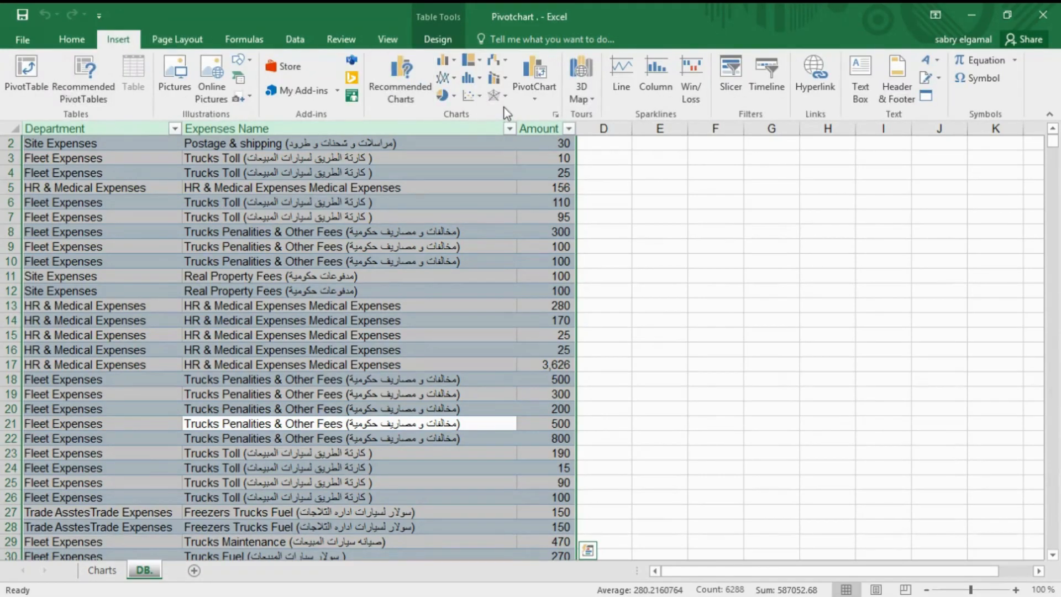
pyautogui.click(533, 99)
pyautogui.click(544, 113)
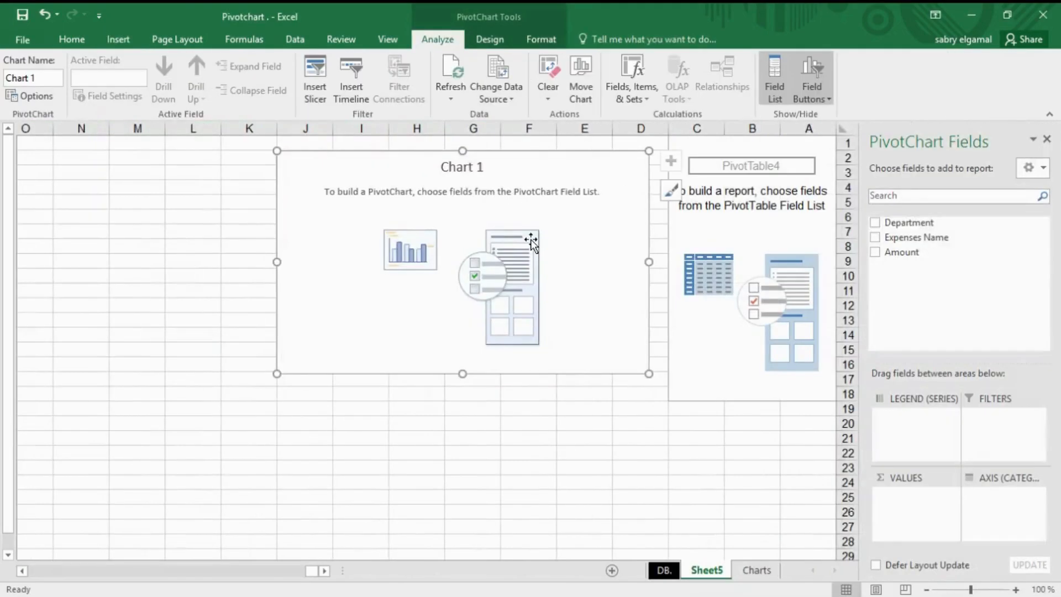
# Turn off the right-to-left sheet direction for the new pivot chart worksheet
pyautogui.click(200, 45)
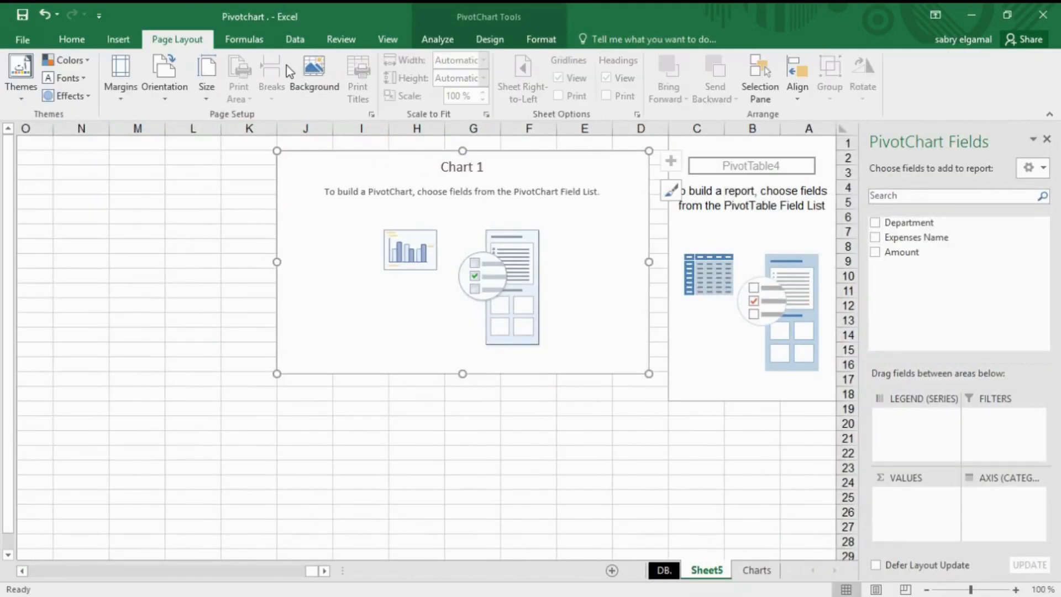
pyautogui.click(481, 430)
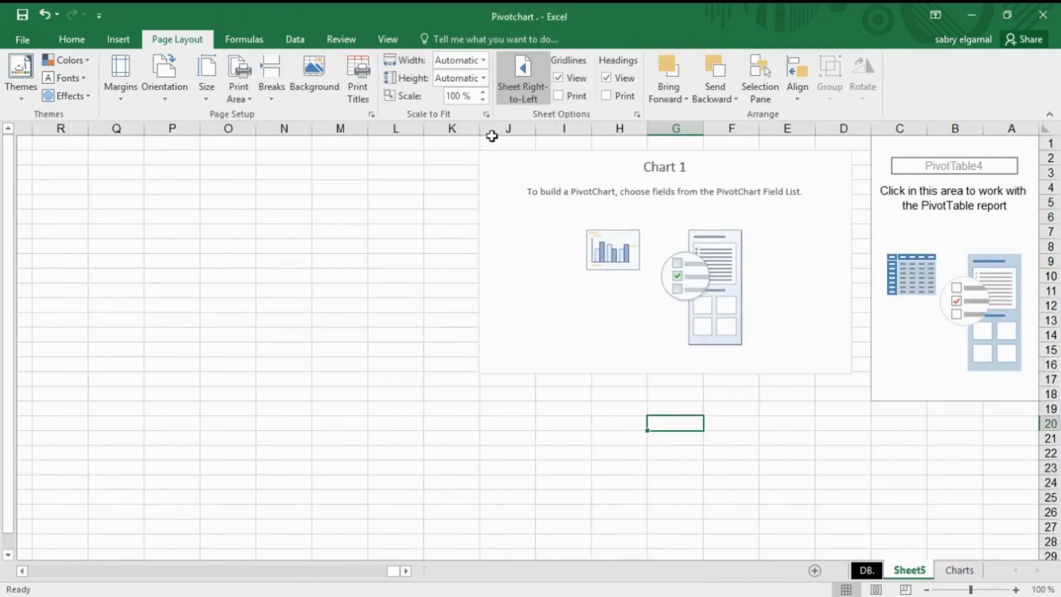
pyautogui.click(522, 69)
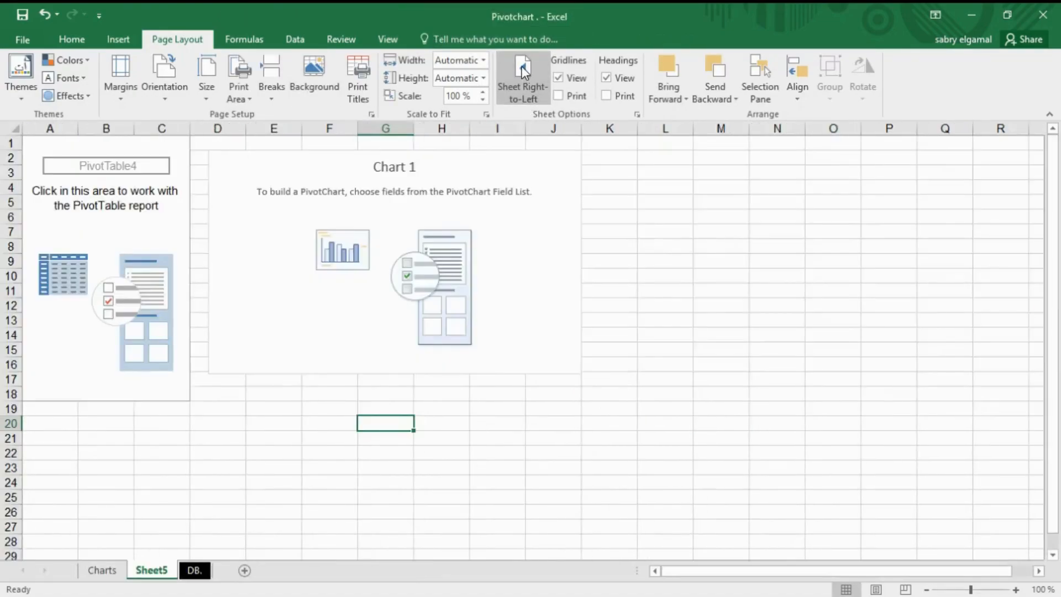
# Add Amount as the chart's values and Department as its legend series, and move the chart closer to the pivot table
pyautogui.click(380, 243)
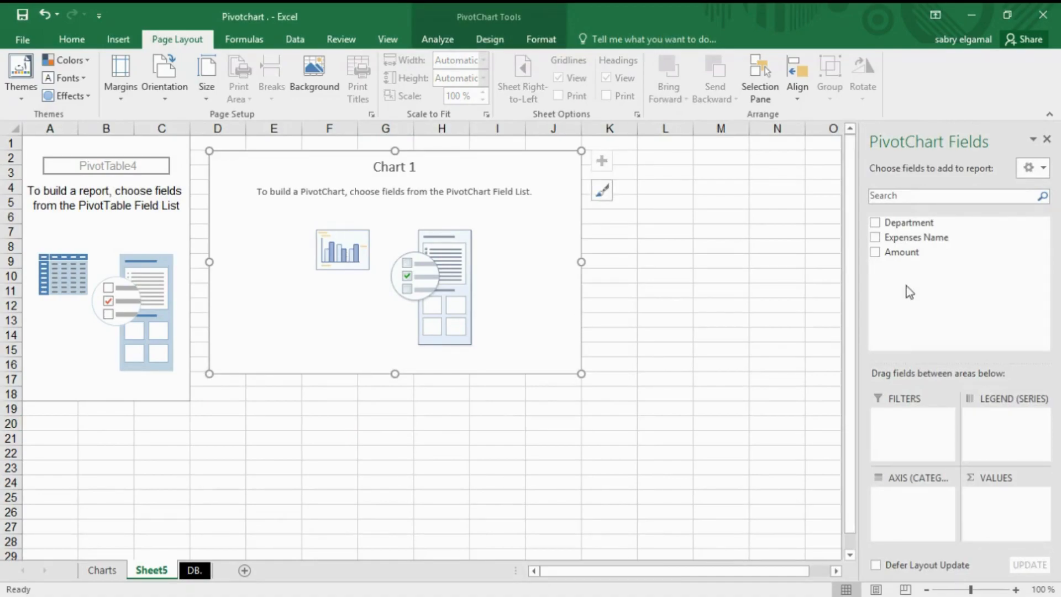
pyautogui.moveTo(912, 252); pyautogui.dragTo(1019, 492)
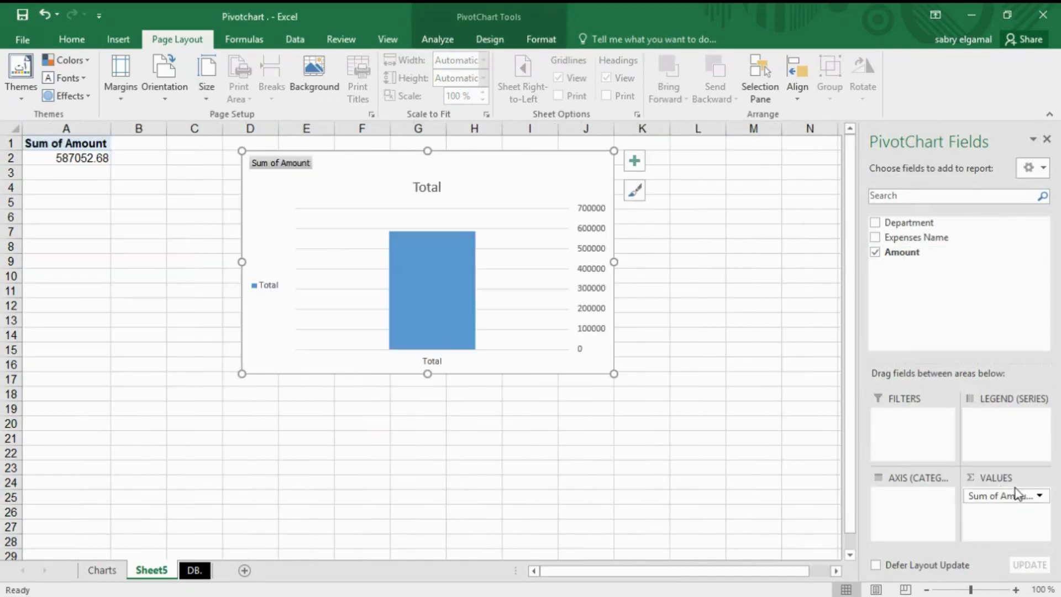
pyautogui.moveTo(911, 221); pyautogui.dragTo(998, 431)
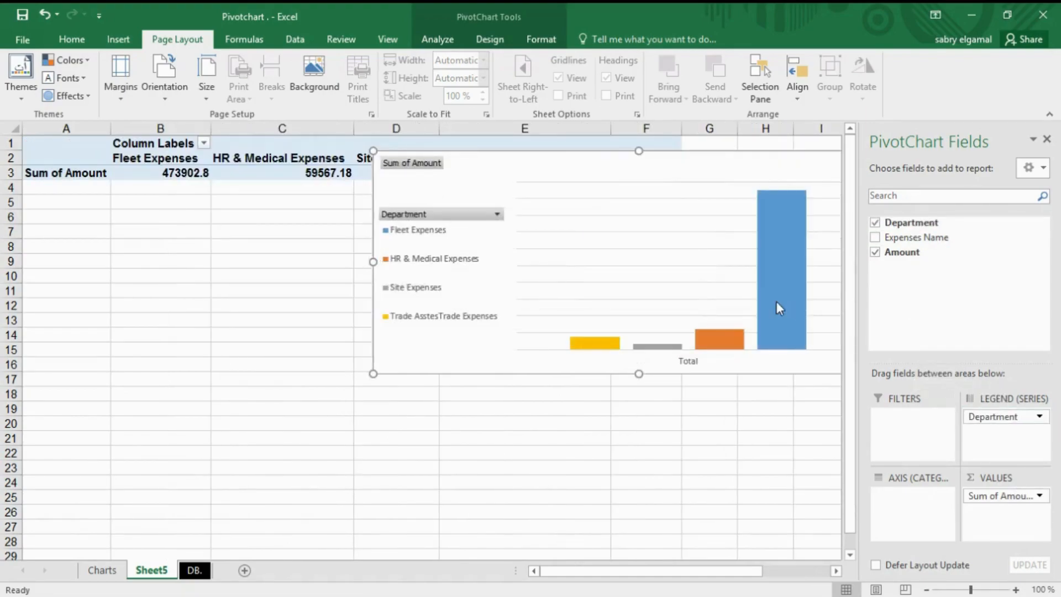
pyautogui.moveTo(646, 165); pyautogui.dragTo(505, 181)
# Change the pivot chart type to Pie and move Department from the legend series to the axis categories
pyautogui.click(490, 39)
pyautogui.click(819, 83)
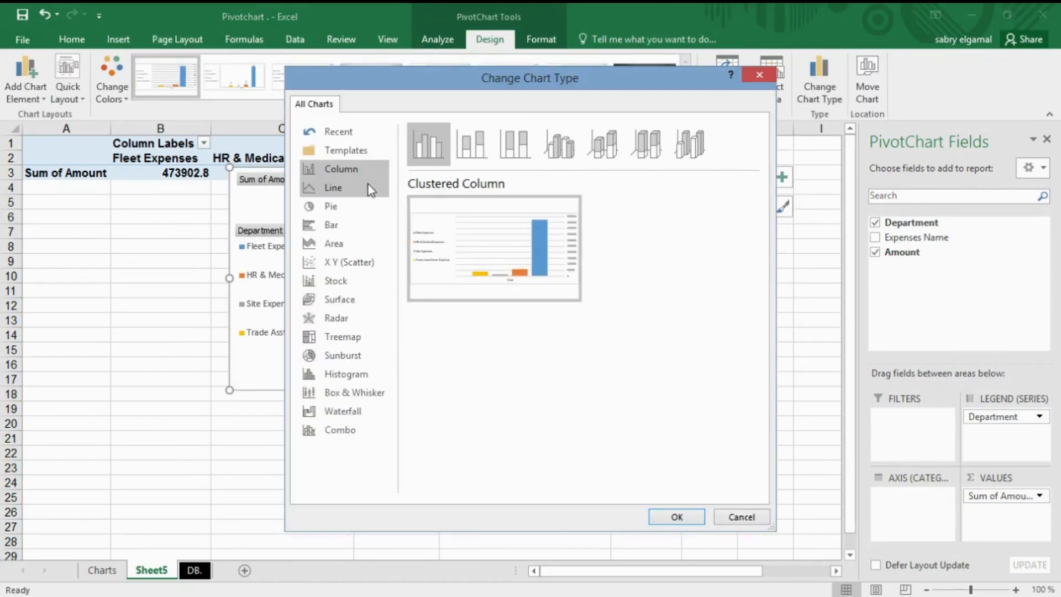
pyautogui.click(336, 192)
pyautogui.click(337, 205)
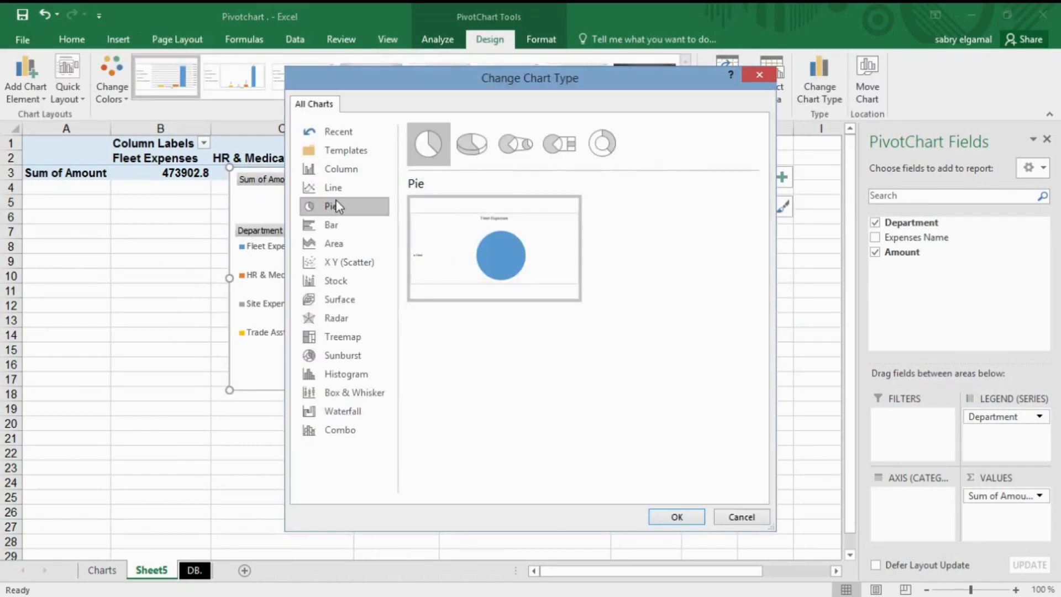
pyautogui.click(667, 517)
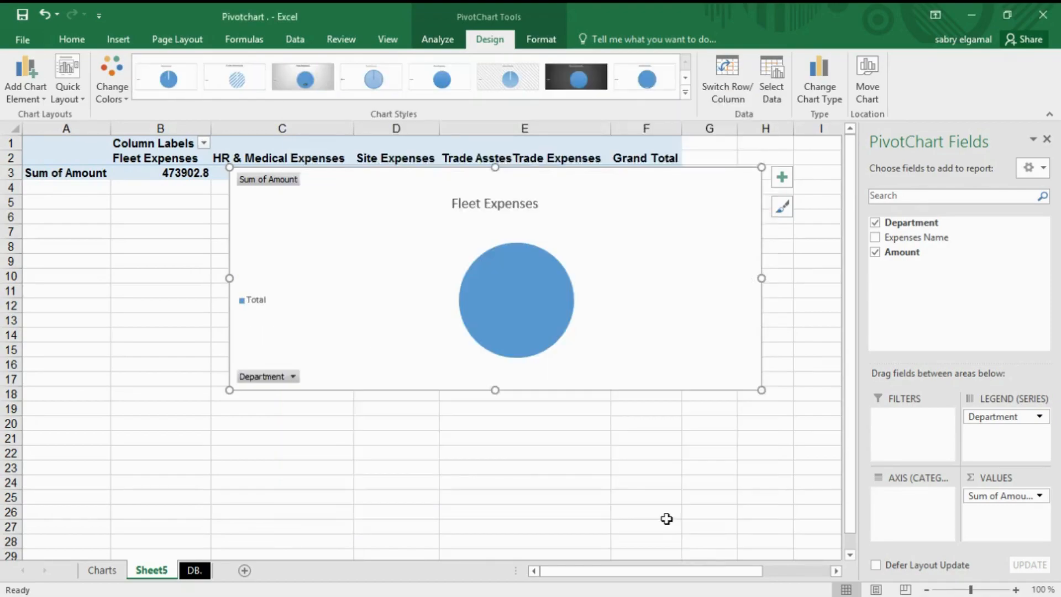
pyautogui.moveTo(983, 417); pyautogui.dragTo(920, 505)
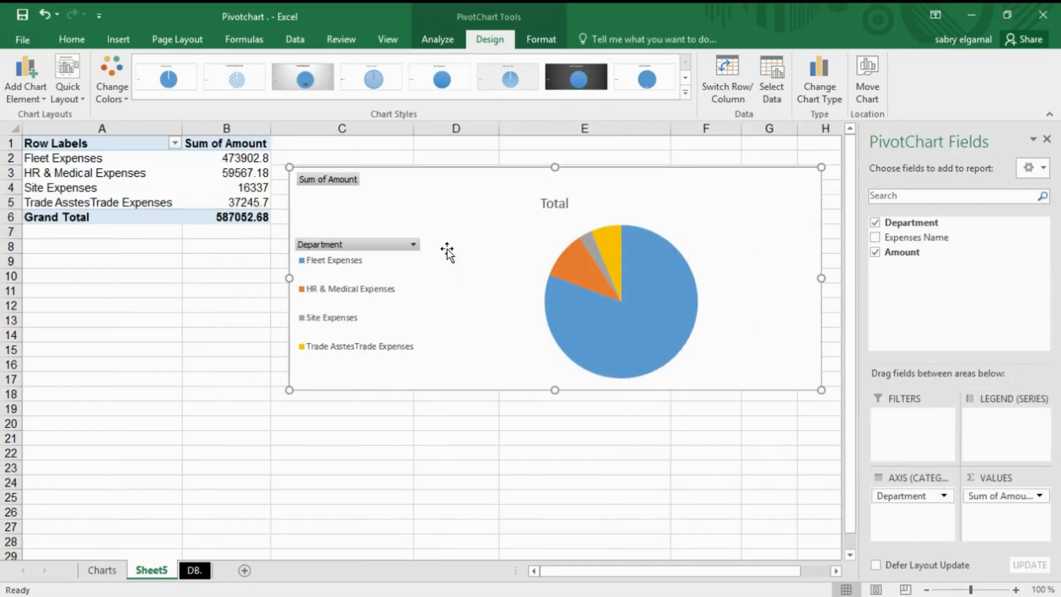
# Hide the Department axis field button and the Sum of Amount value field button on the pie chart
pyautogui.click(407, 245)
pyautogui.rightClick(407, 245)
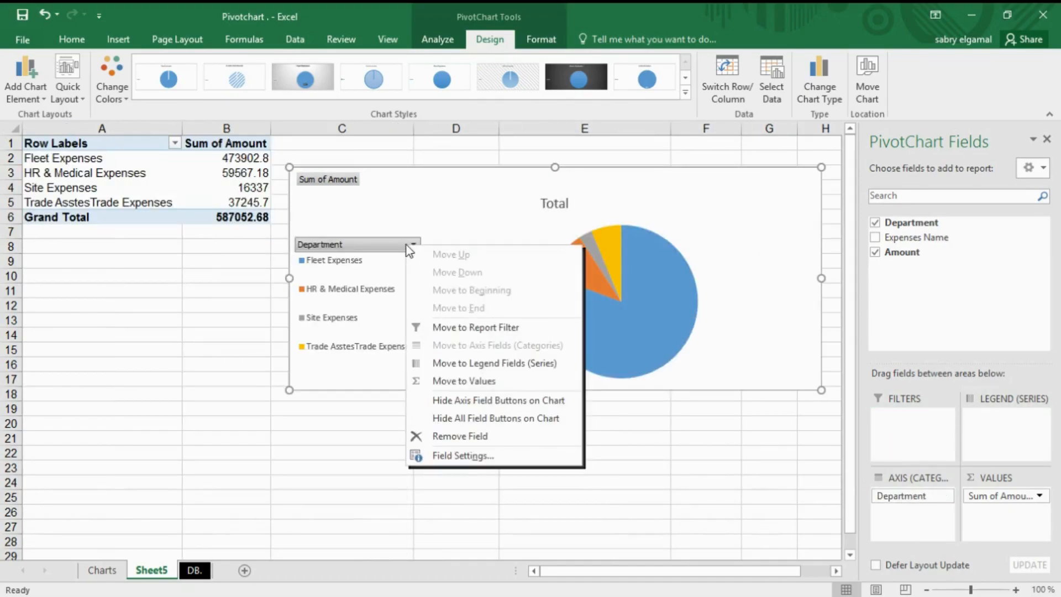
pyautogui.click(472, 400)
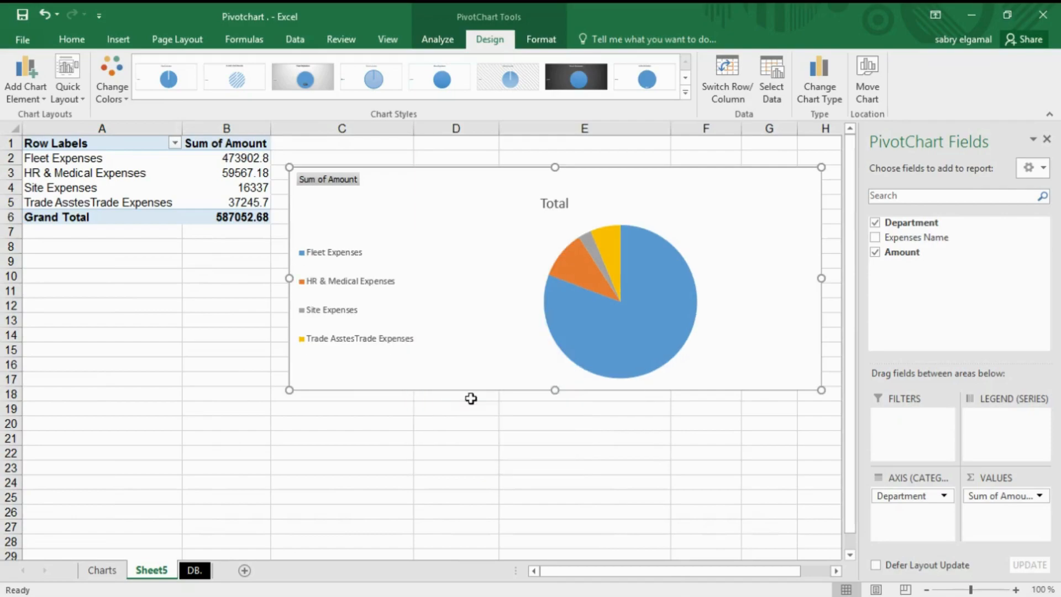
pyautogui.rightClick(330, 184)
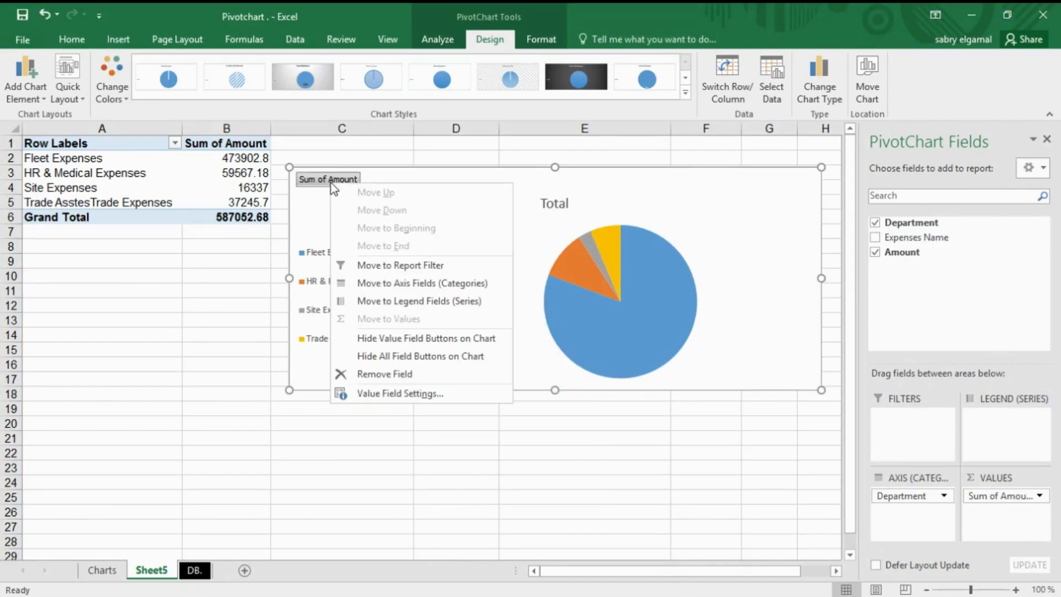
pyautogui.click(384, 338)
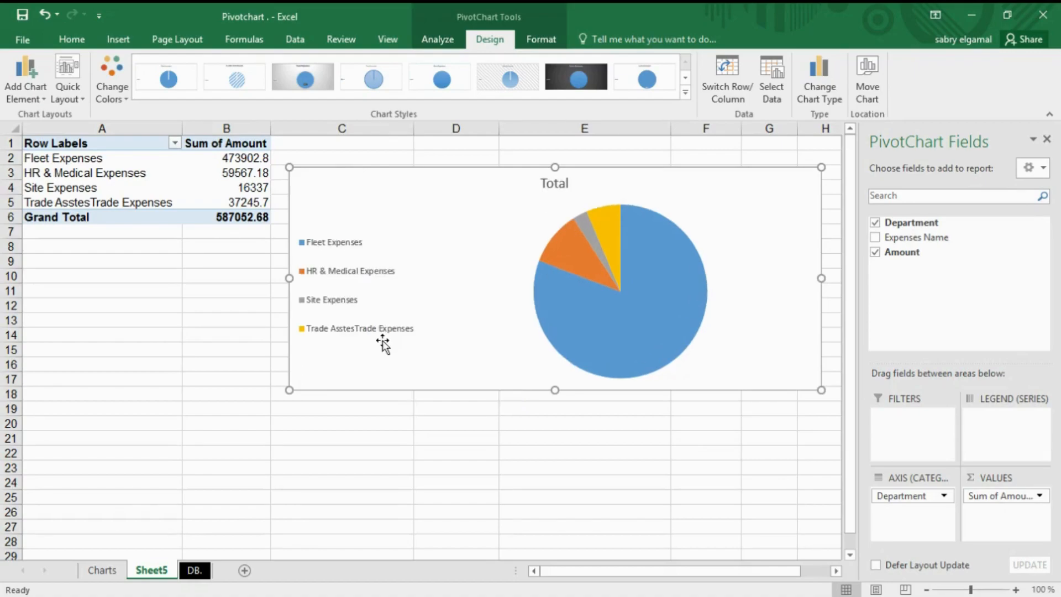
# Move the pie chart over the pivot table and apply the chart style with diagonally hatched slices
pyautogui.click(346, 277)
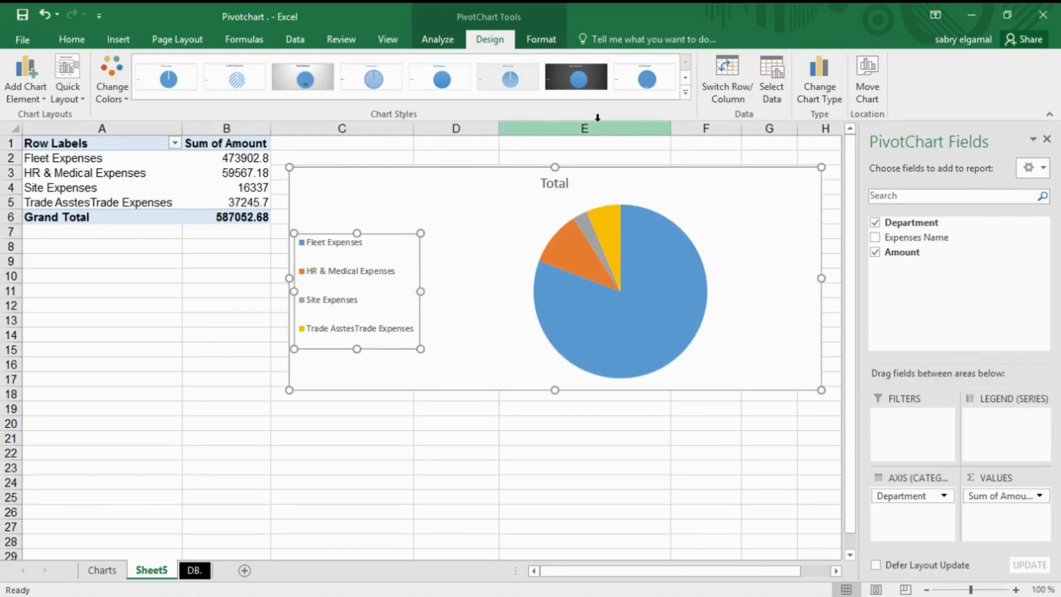
pyautogui.click(755, 215)
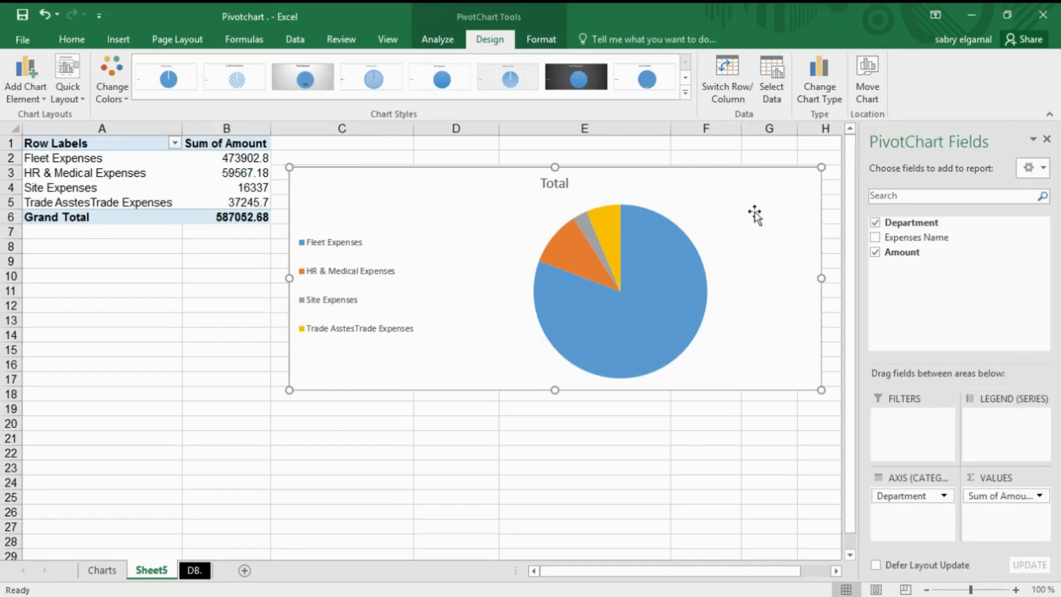
pyautogui.moveTo(788, 268); pyautogui.dragTo(611, 274)
pyautogui.click(668, 212)
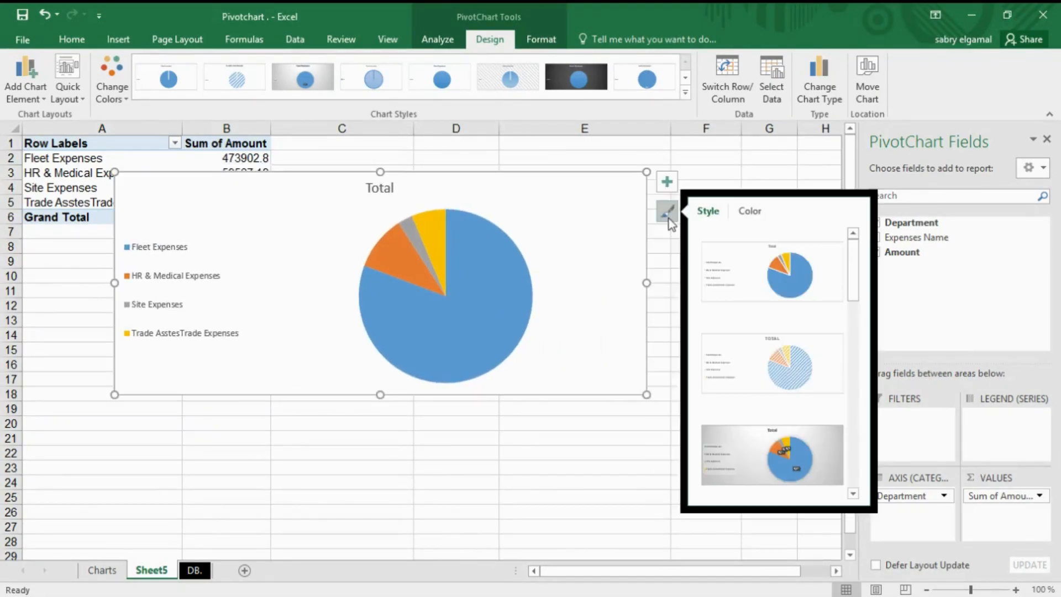
pyautogui.click(777, 345)
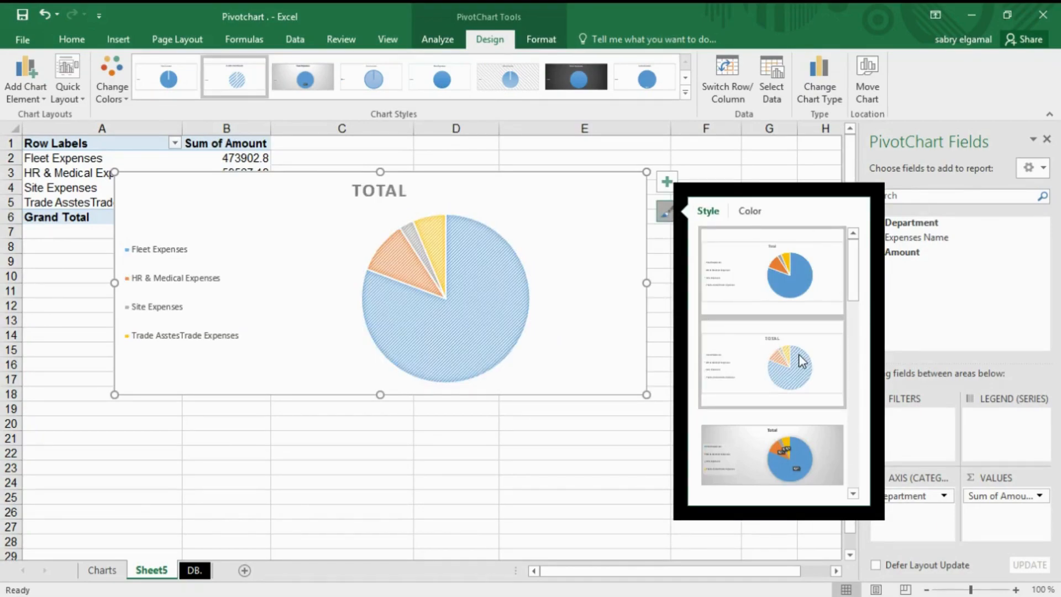
# Title the pie chart PIE CHART and close the chart formatting and PivotChart field panes
pyautogui.click(752, 213)
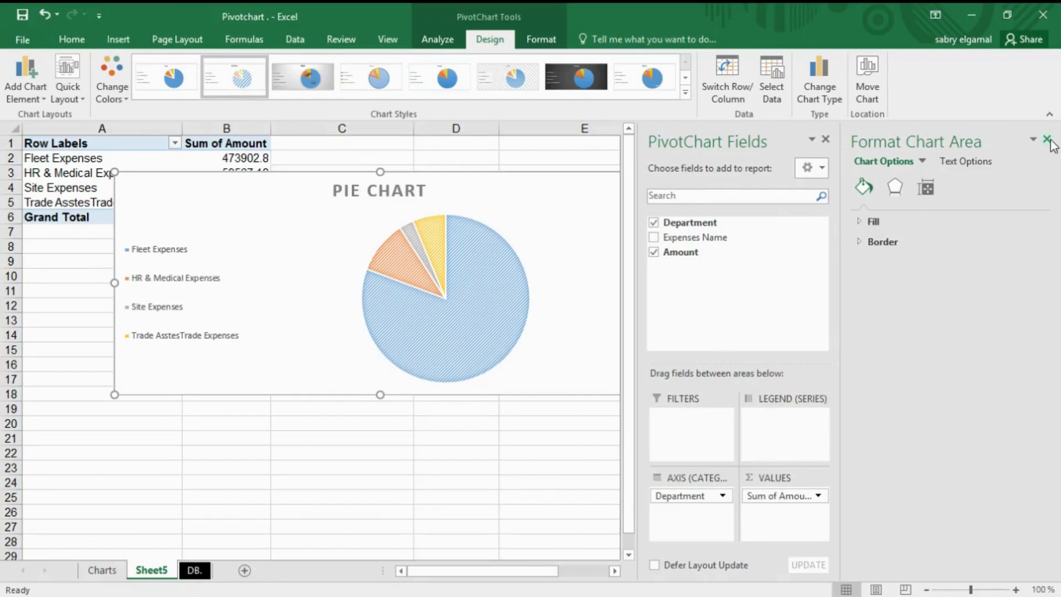
pyautogui.click(1048, 141)
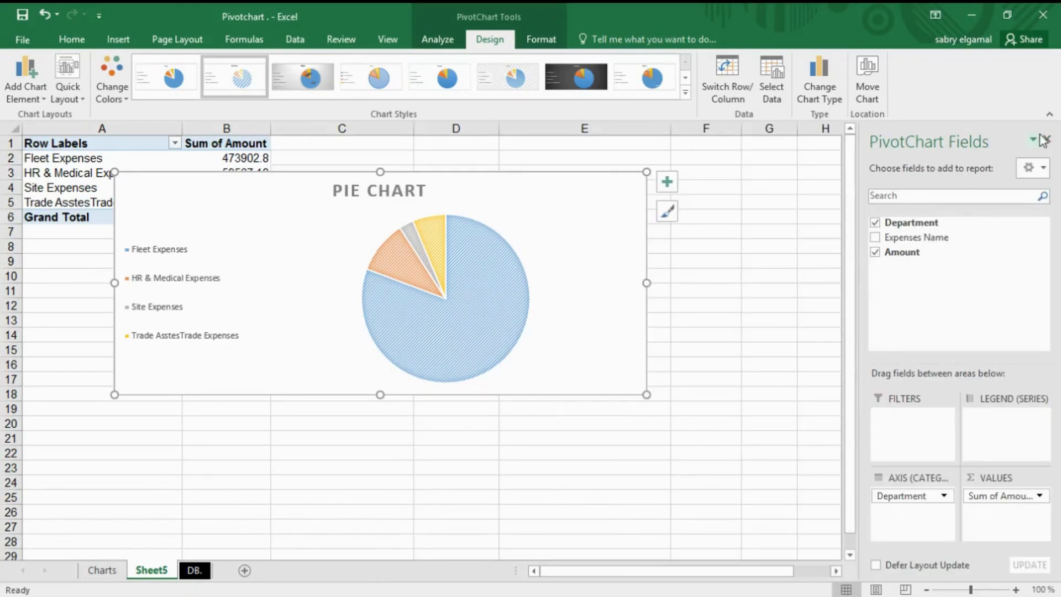
pyautogui.click(1048, 141)
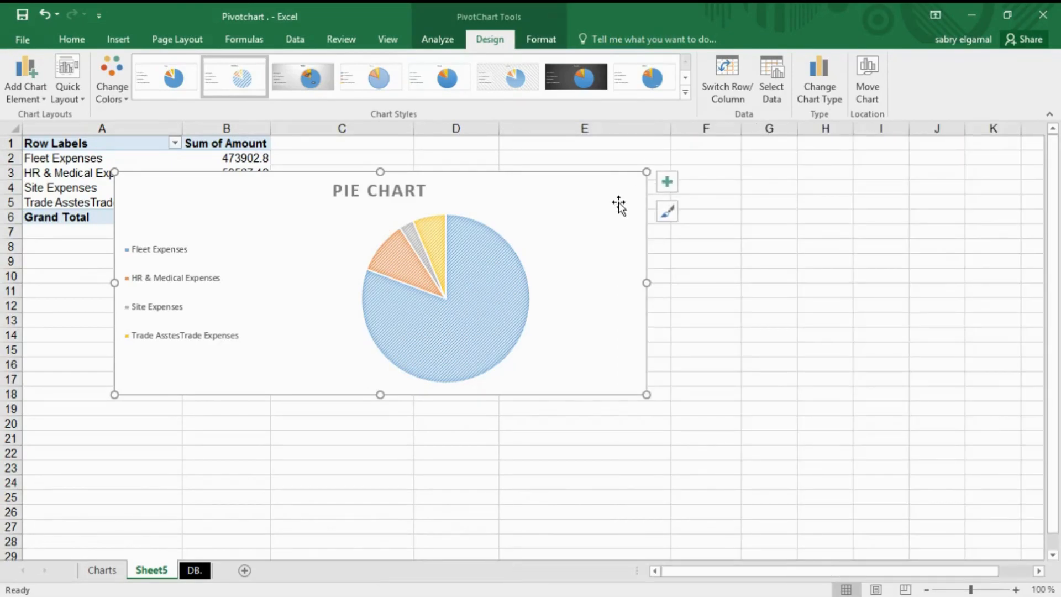
# Delete the department legend from the pie chart
pyautogui.click(185, 276)
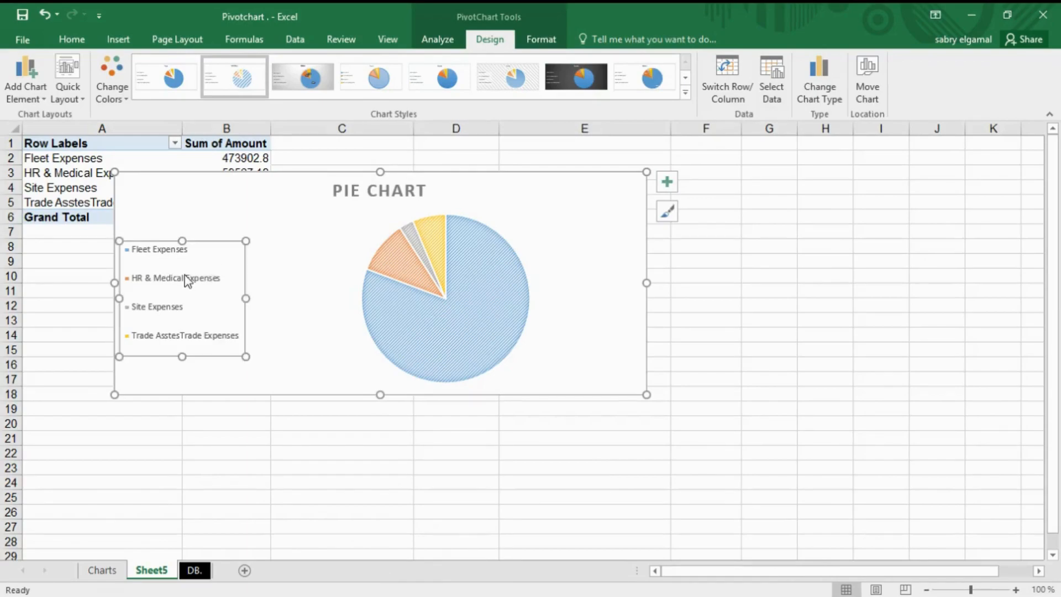
pyautogui.rightClick(184, 274)
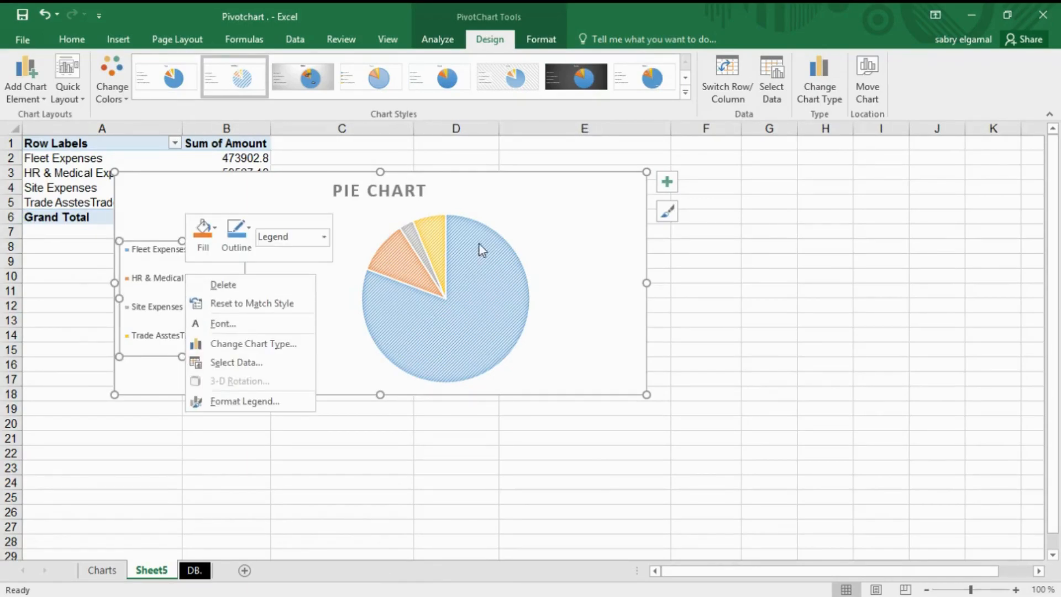
pyautogui.click(180, 304)
pyautogui.press('Delete')
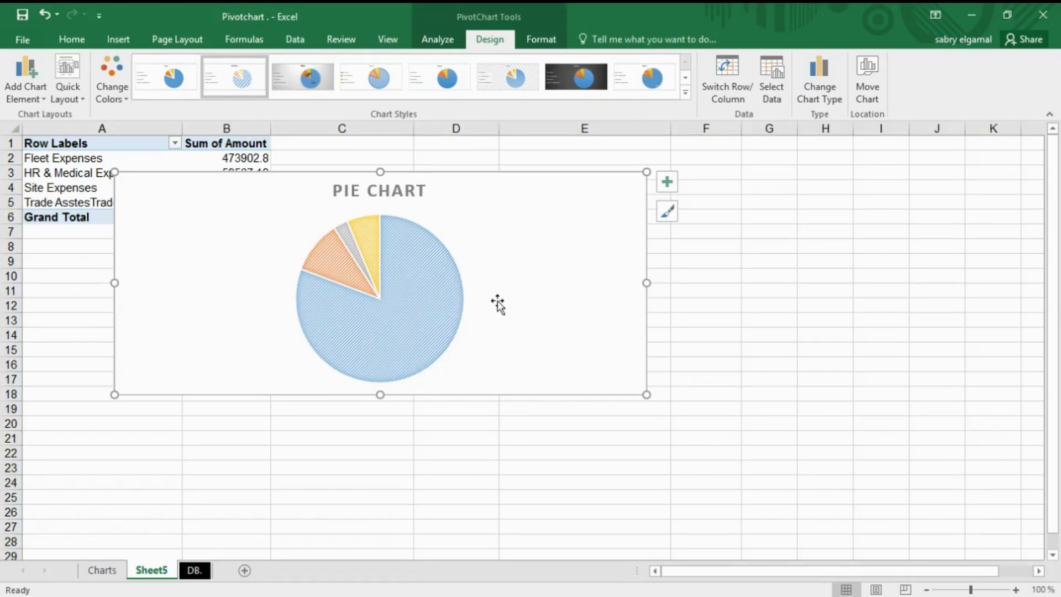
# Narrow the pie chart from both sides and apply the quick layout that labels slices with category names and percentages
pyautogui.moveTo(647, 283); pyautogui.dragTo(498, 271)
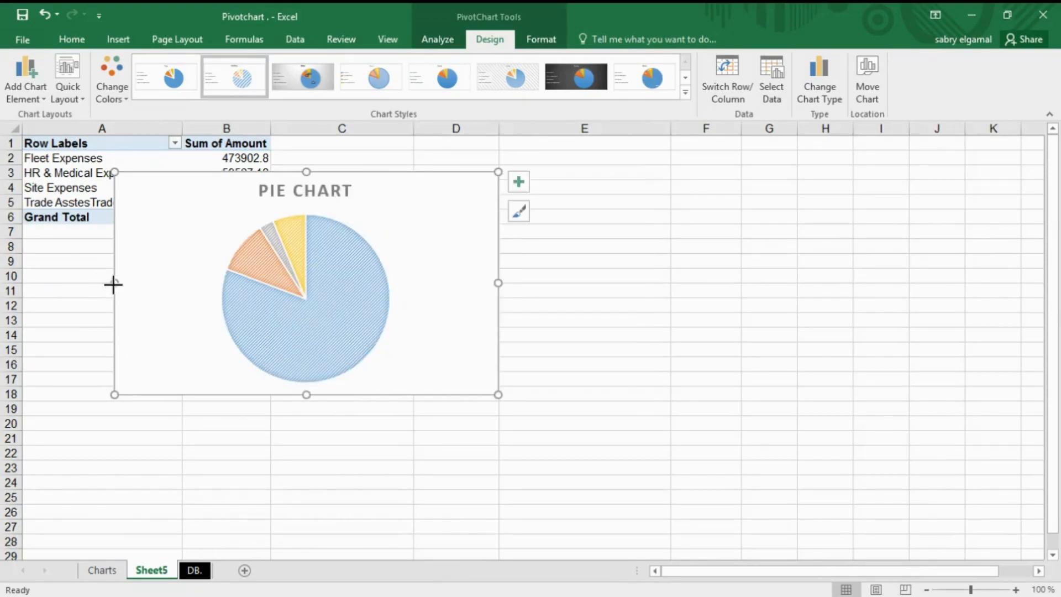
pyautogui.moveTo(114, 283); pyautogui.dragTo(132, 284)
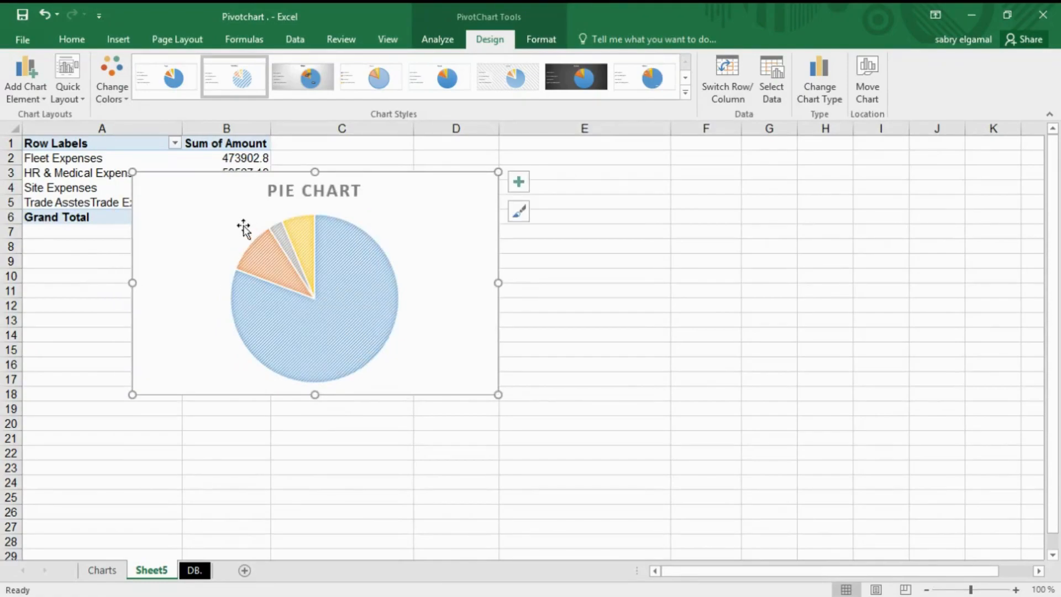
pyautogui.click(74, 86)
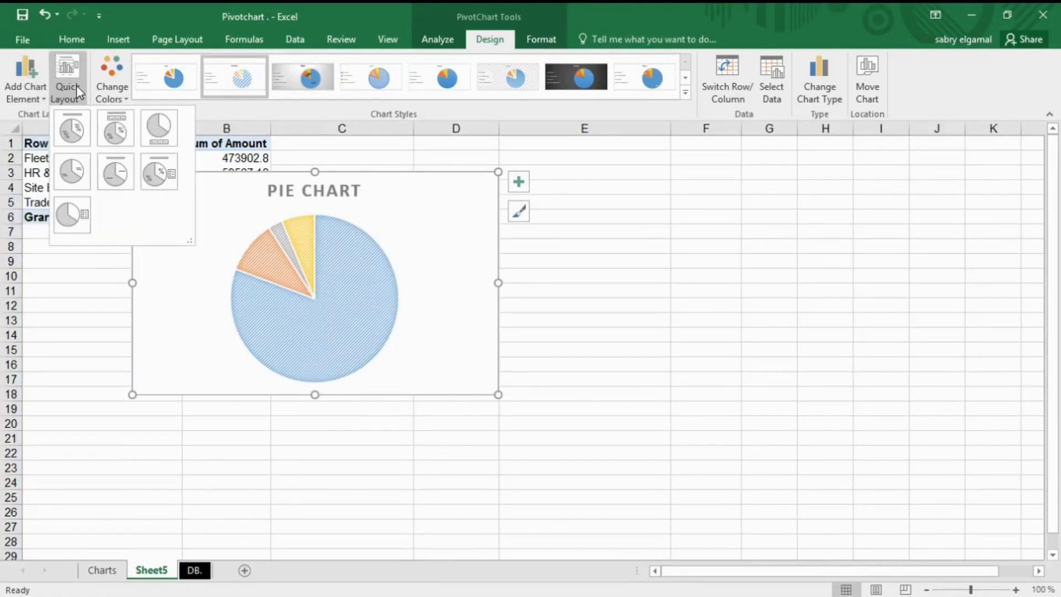
pyautogui.click(72, 128)
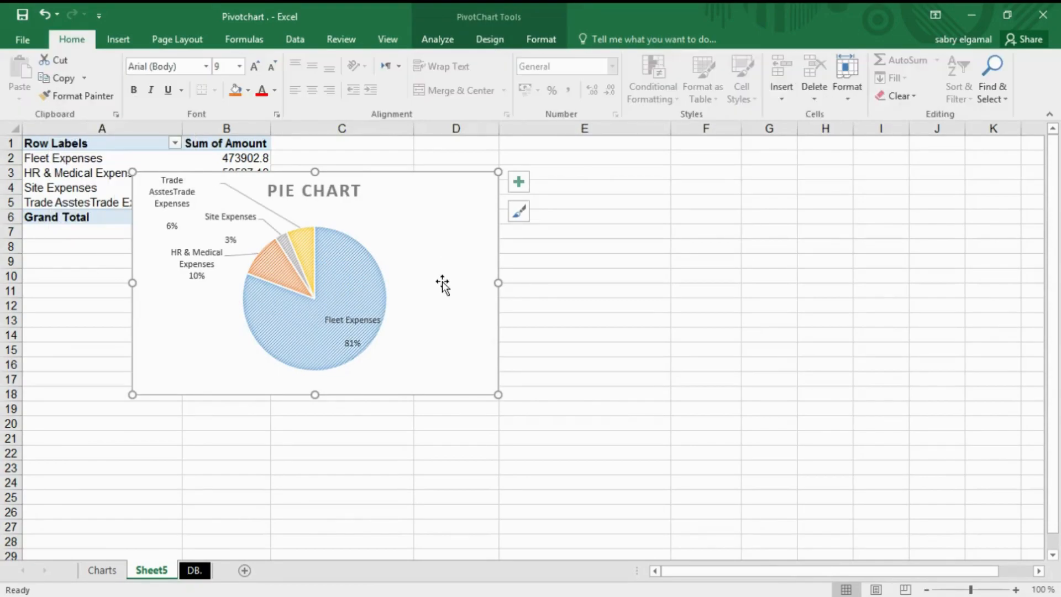
# Move the pie chart from Sheet5 onto the Charts sheet as an embedded object
pyautogui.rightClick(442, 281)
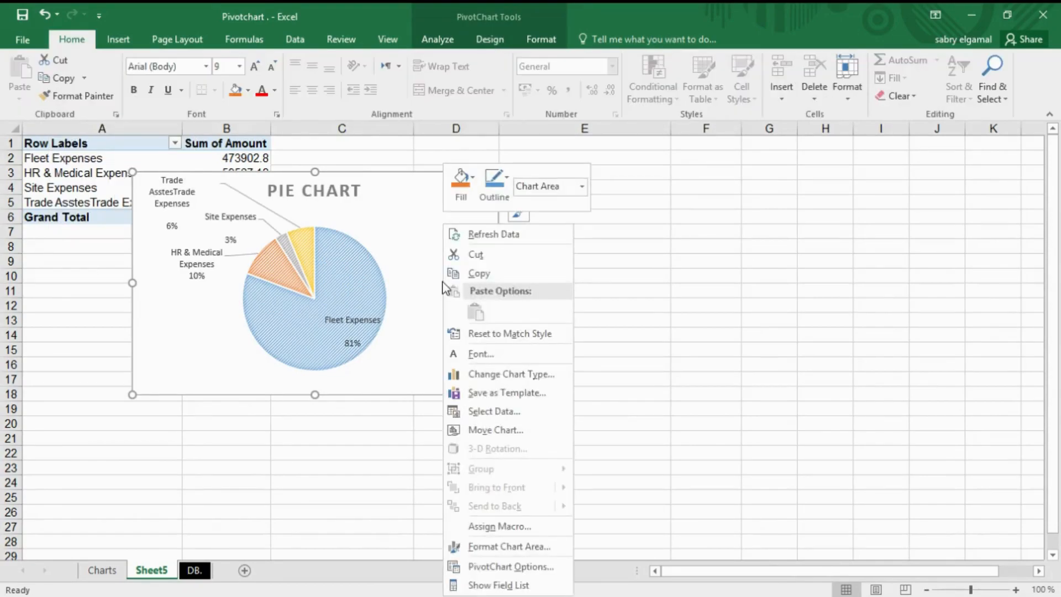
pyautogui.click(483, 431)
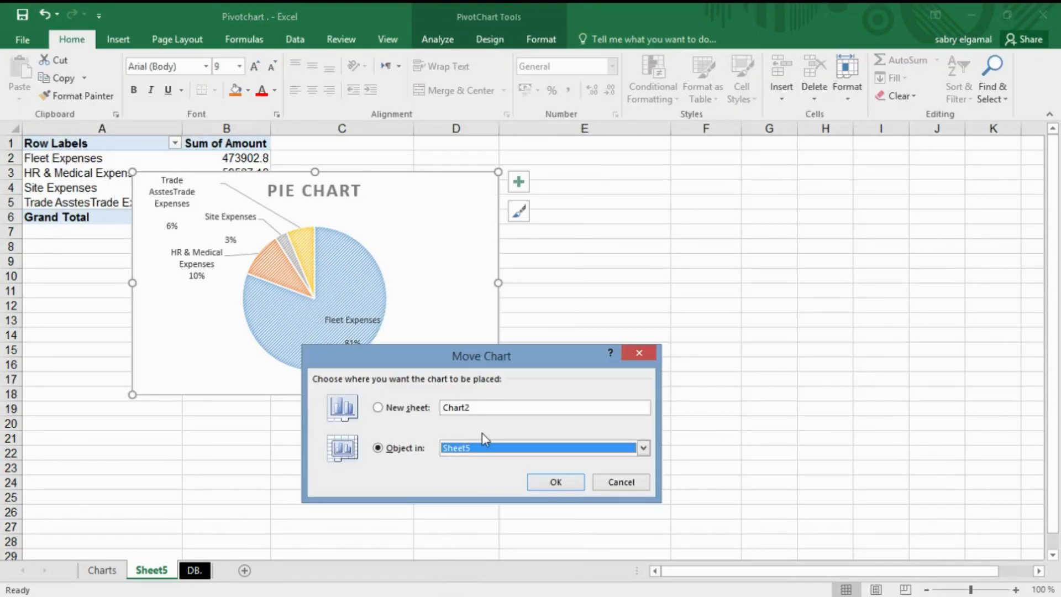
pyautogui.click(644, 448)
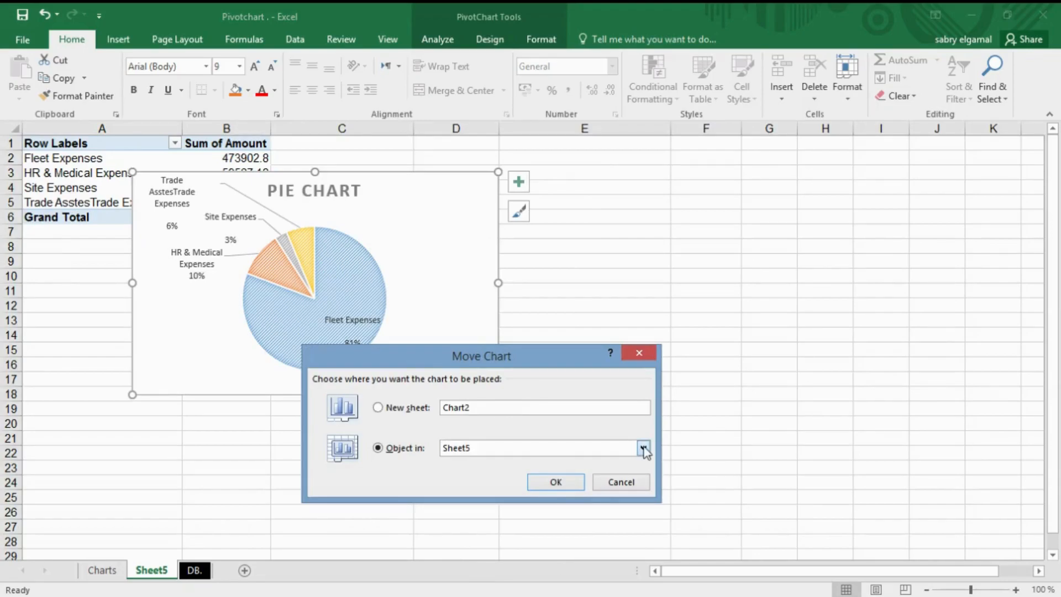
pyautogui.click(528, 467)
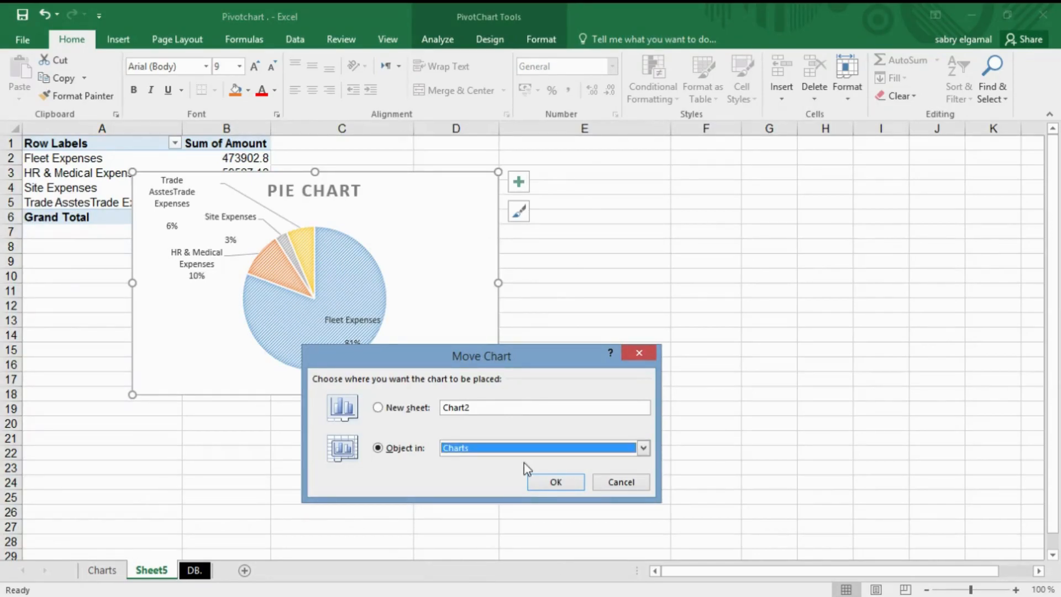
pyautogui.click(552, 483)
# Place the pie chart in the empty area above the short columns, make it narrower and taller, and remove its title
pyautogui.moveTo(531, 327); pyautogui.dragTo(463, 367)
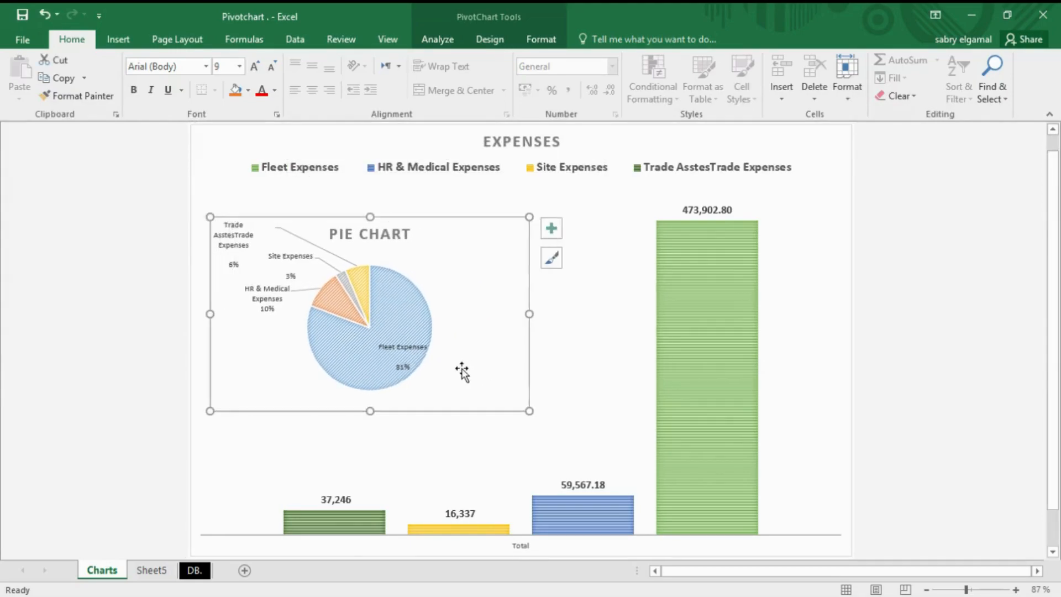
pyautogui.moveTo(528, 413); pyautogui.dragTo(433, 439)
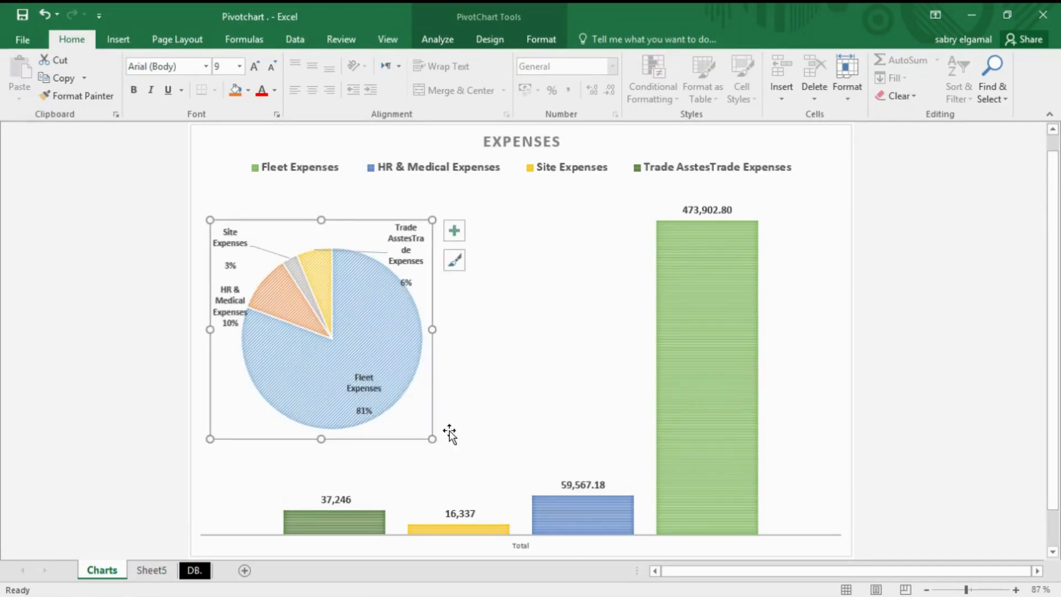
pyautogui.click(469, 428)
# Give the column chart's plot area a solid line border with the simple single-line compound type
pyautogui.click(761, 292)
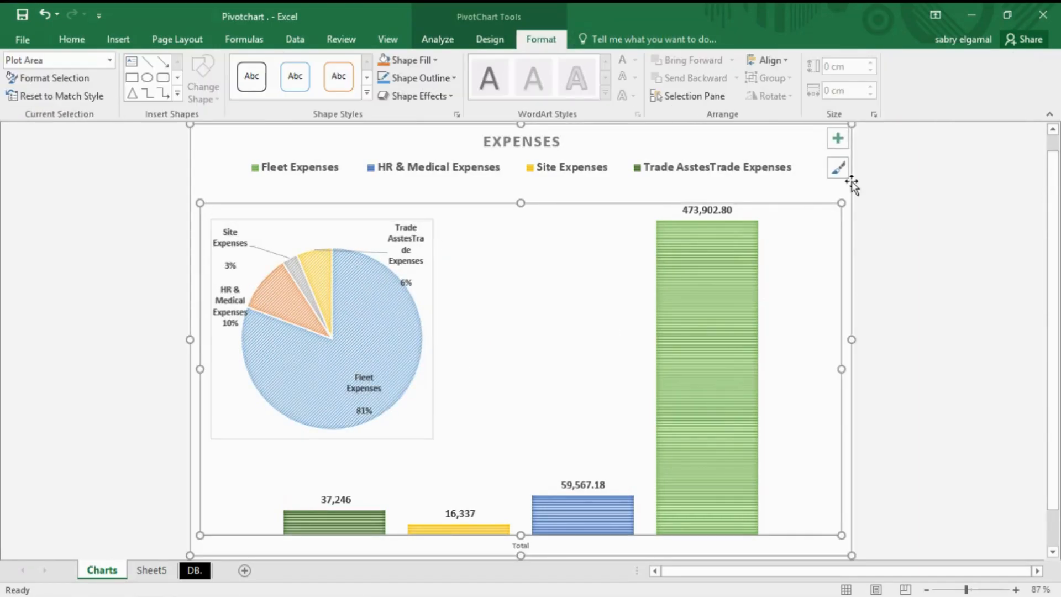
pyautogui.rightClick(829, 231)
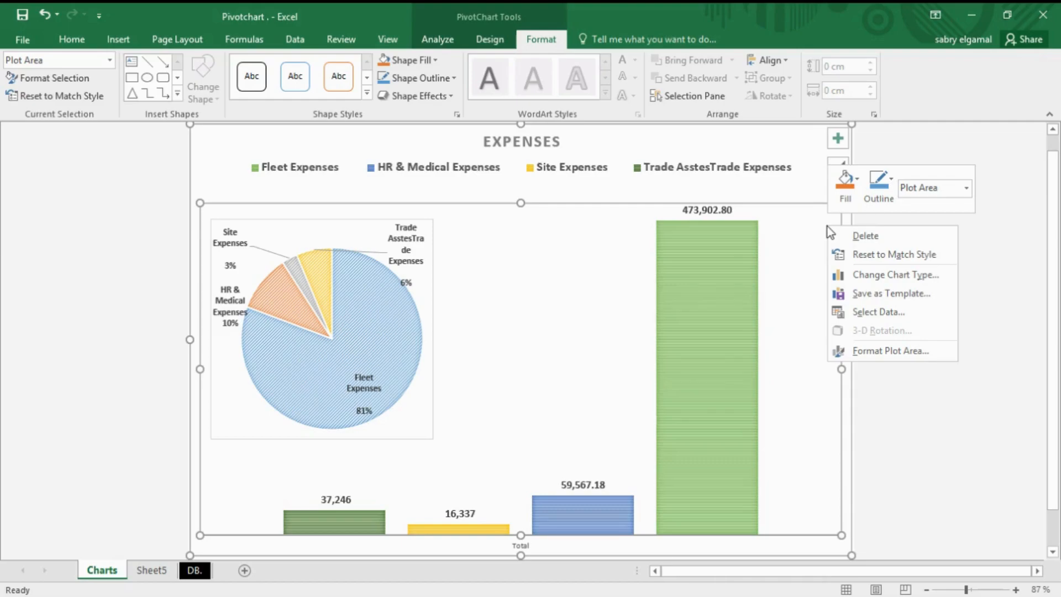
pyautogui.click(898, 351)
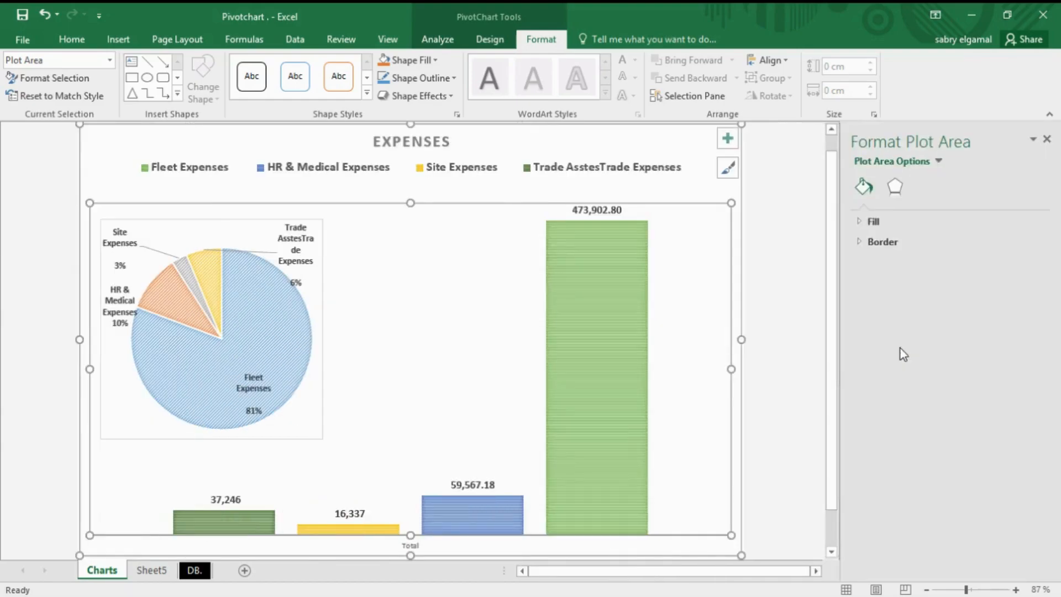
pyautogui.click(866, 243)
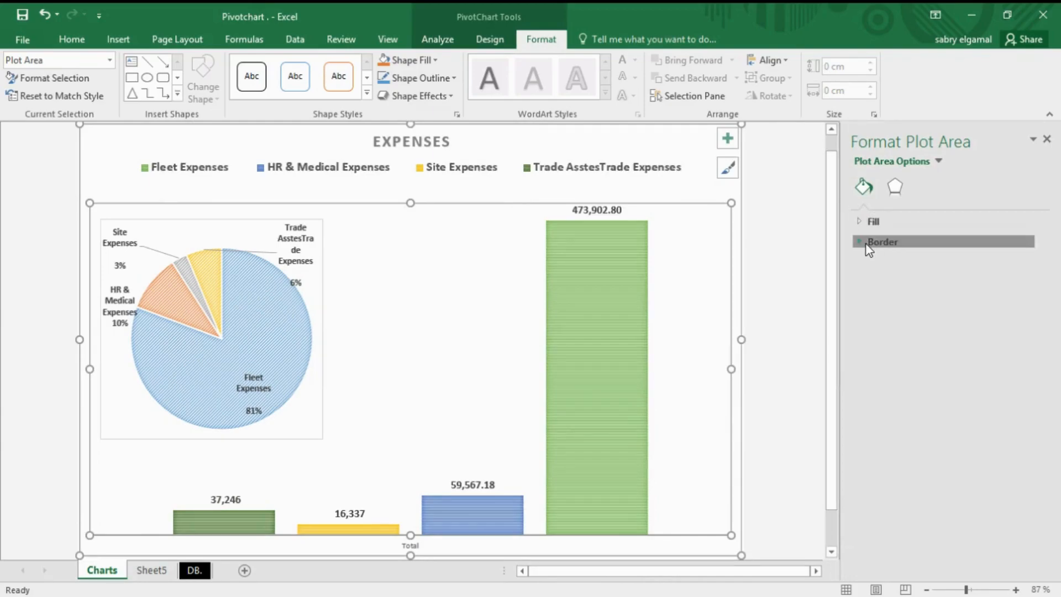
pyautogui.click(872, 221)
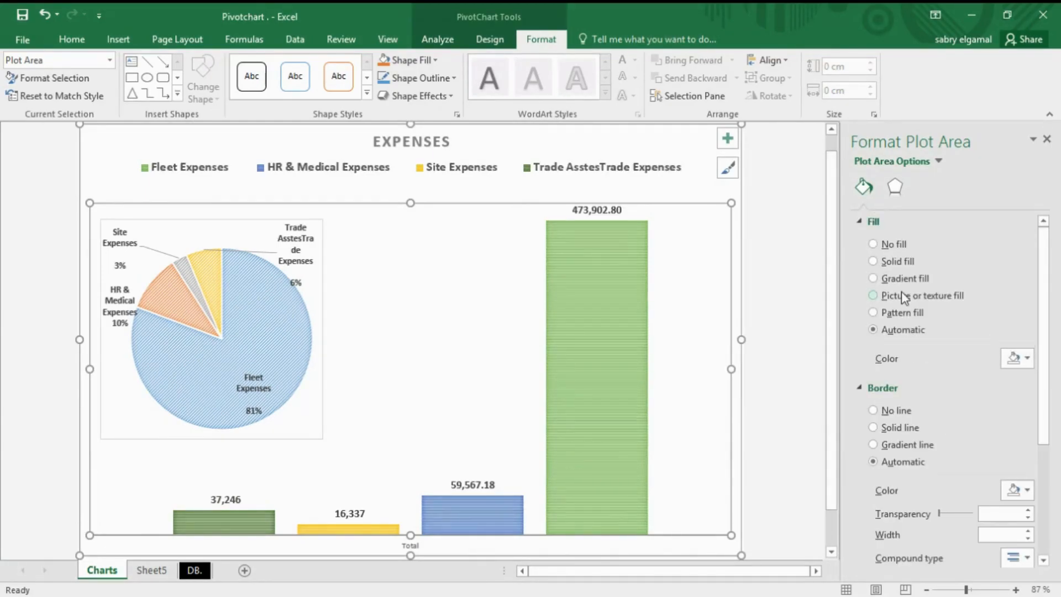
pyautogui.click(874, 428)
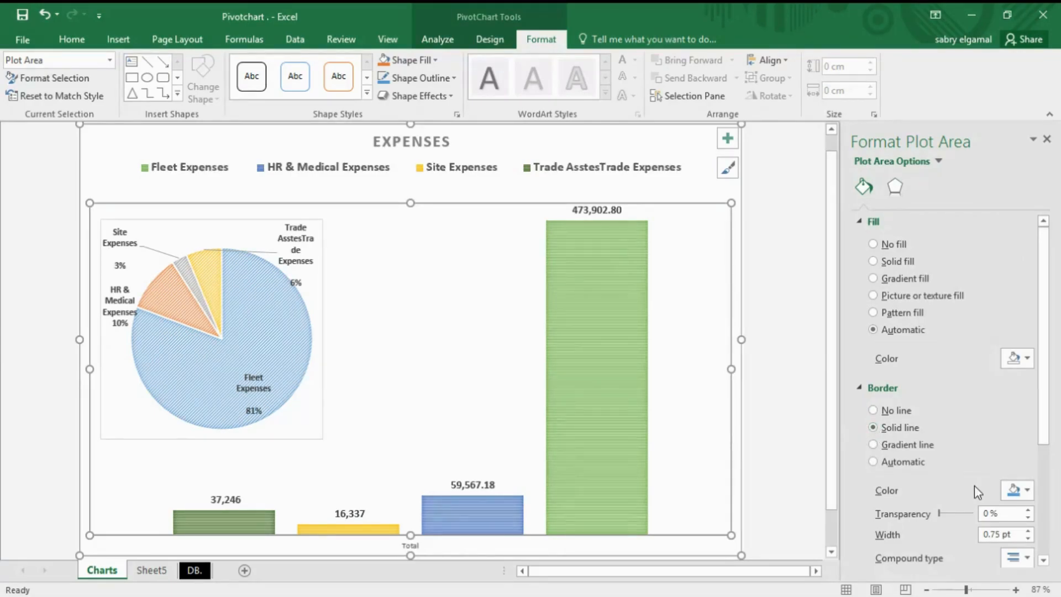
pyautogui.click(1032, 560)
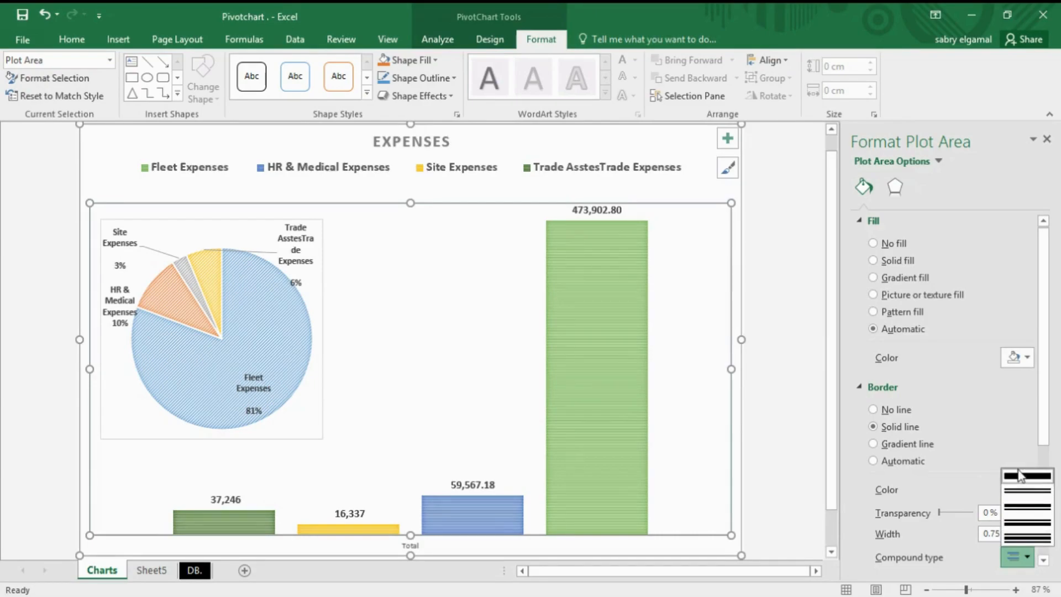
pyautogui.click(1020, 477)
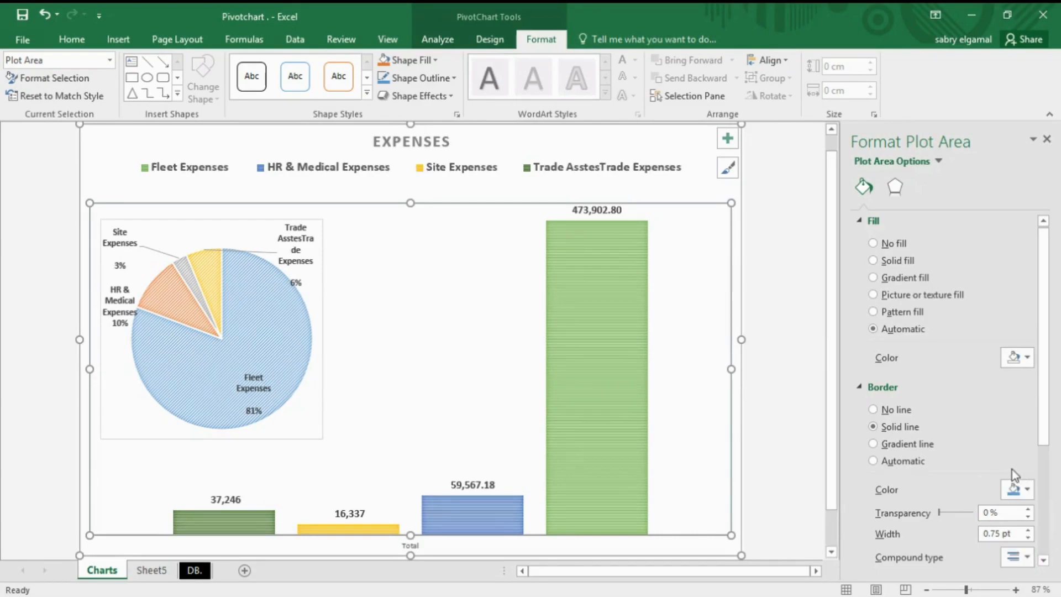
# Increase the plot area's border width to about 3.5 pt
pyautogui.click(1027, 531)
pyautogui.click(1028, 530)
pyautogui.click(1028, 531)
pyautogui.click(1028, 530)
pyautogui.click(1028, 530)
pyautogui.click(1028, 530)
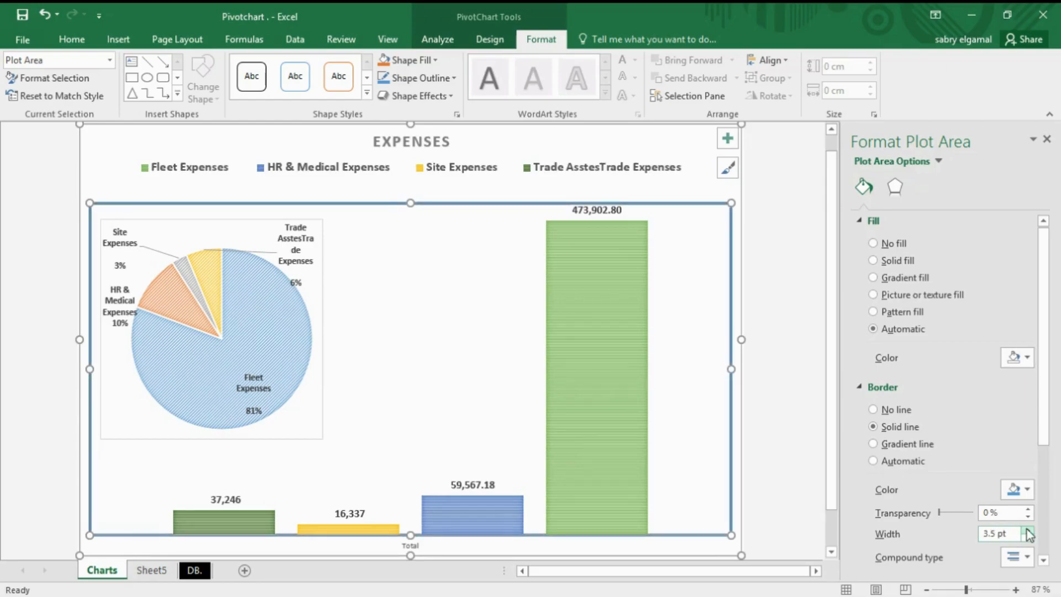
pyautogui.click(1028, 530)
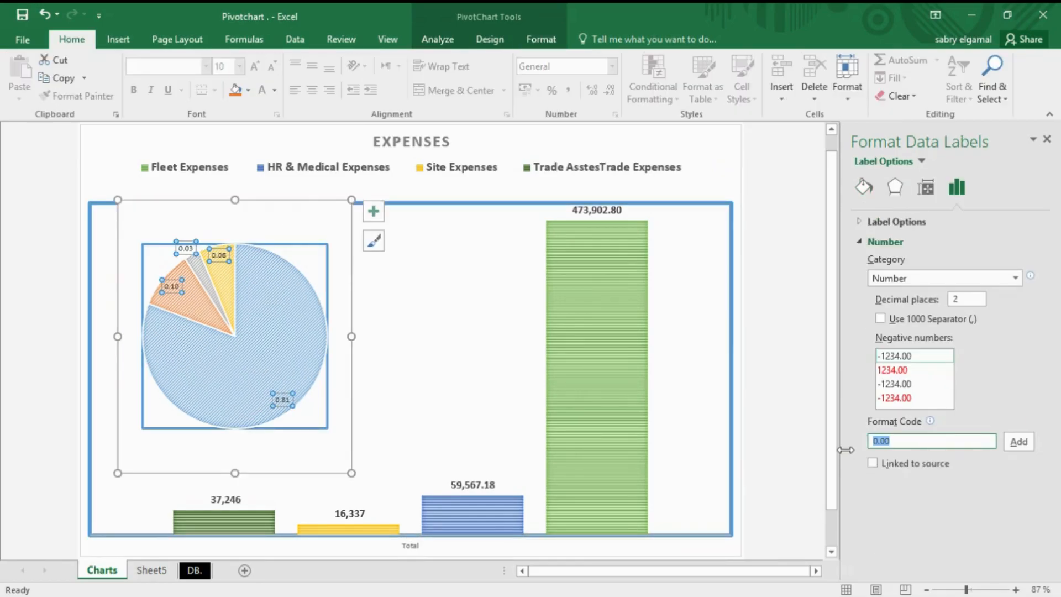
# Apply the custom number format code %00 to the pie chart's data labels
pyautogui.click(880, 439)
pyautogui.click(1020, 441)
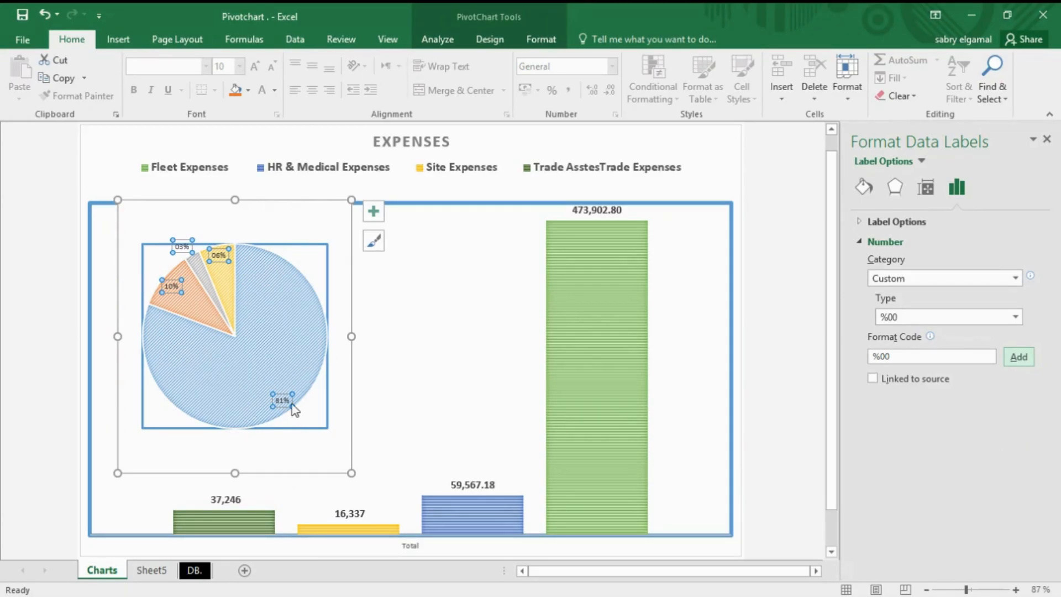
# Recolor the column chart with the first colorful palette of blue, orange, gray and gold
pyautogui.click(680, 248)
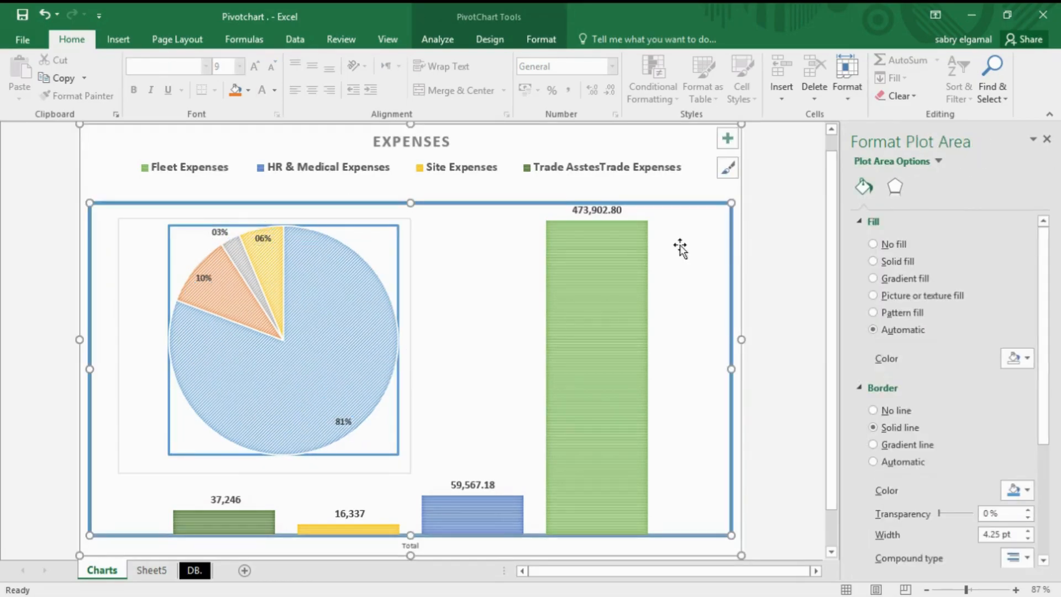
pyautogui.click(731, 169)
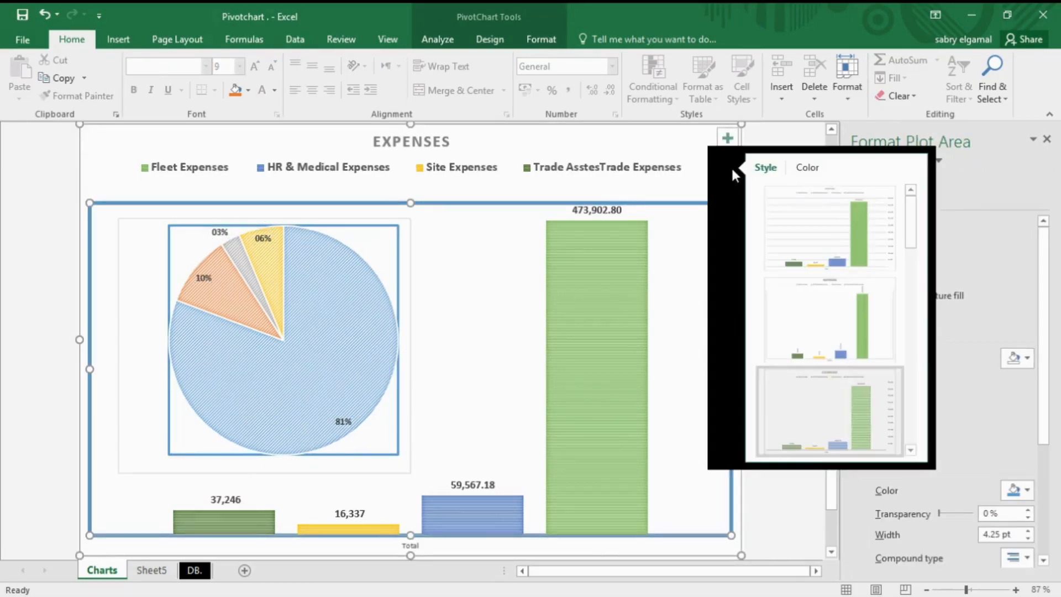
pyautogui.click(806, 169)
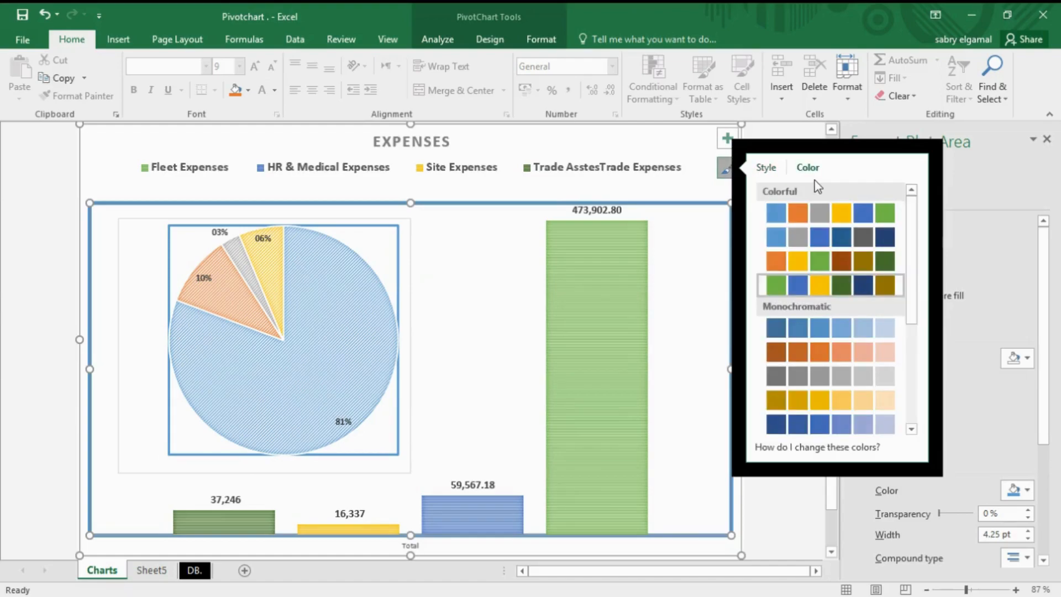
pyautogui.click(818, 210)
# Apply the first colorful palette to the pie chart and close the formatting pane
pyautogui.click(391, 254)
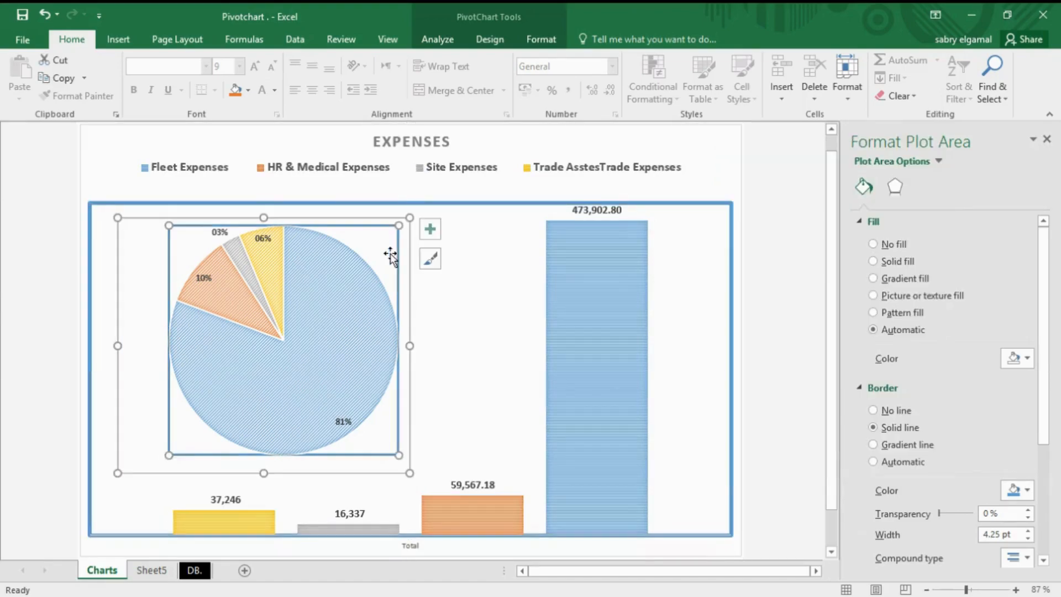
pyautogui.click(432, 260)
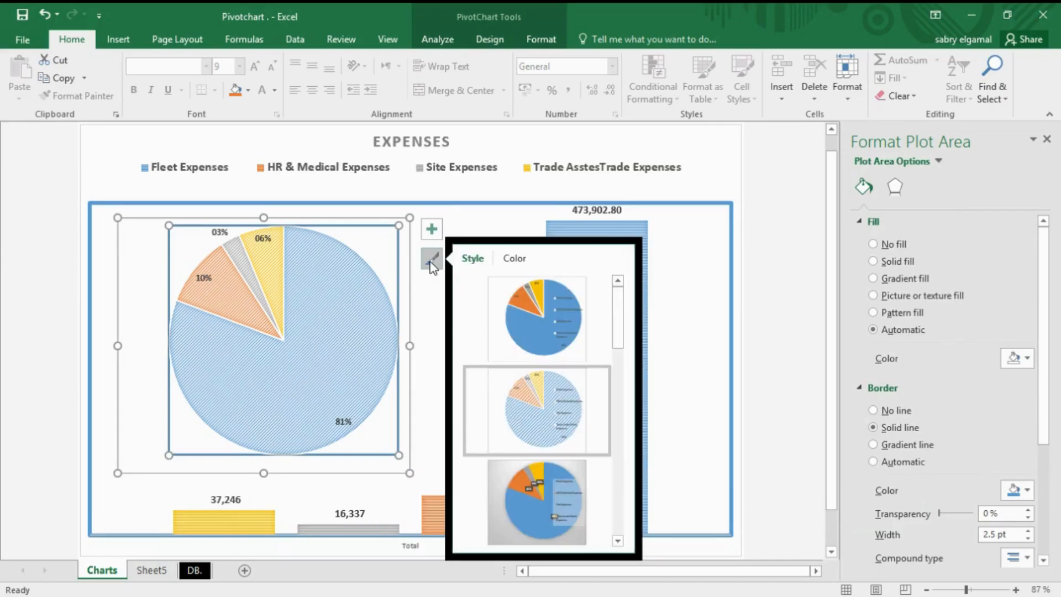
pyautogui.click(540, 263)
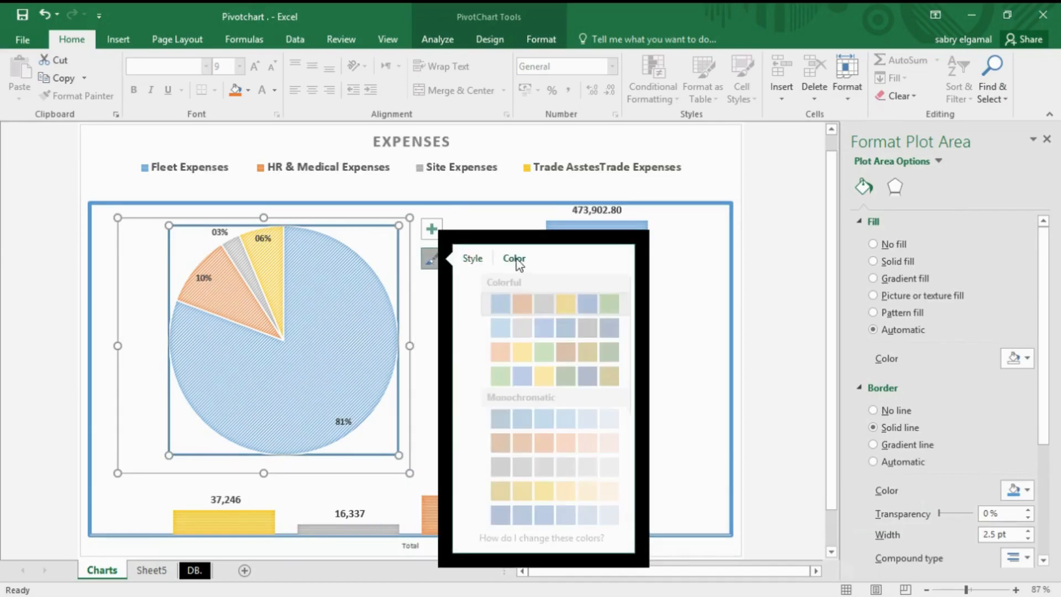
pyautogui.click(534, 303)
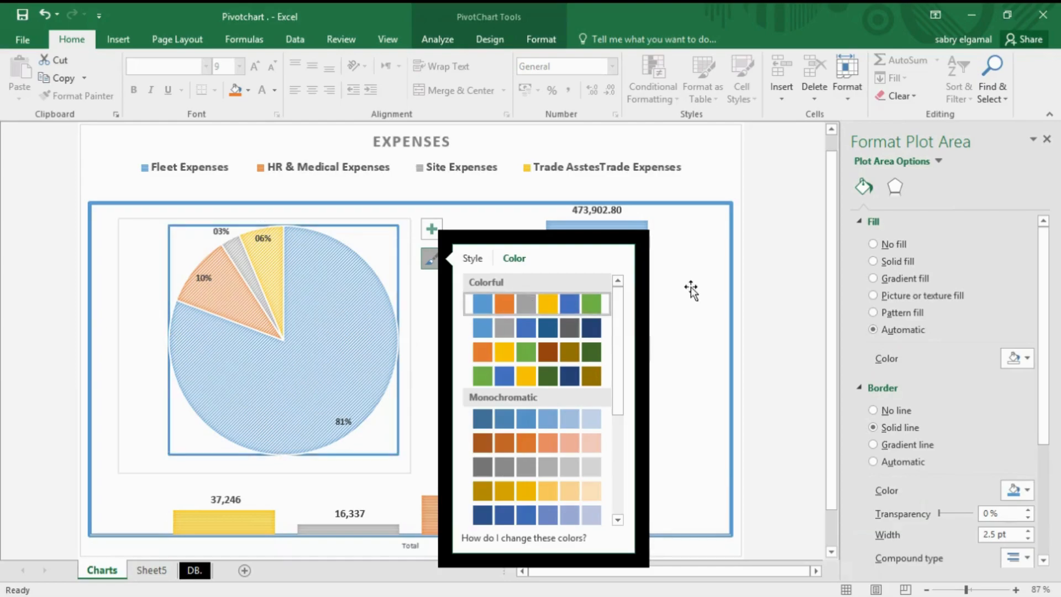
pyautogui.click(761, 273)
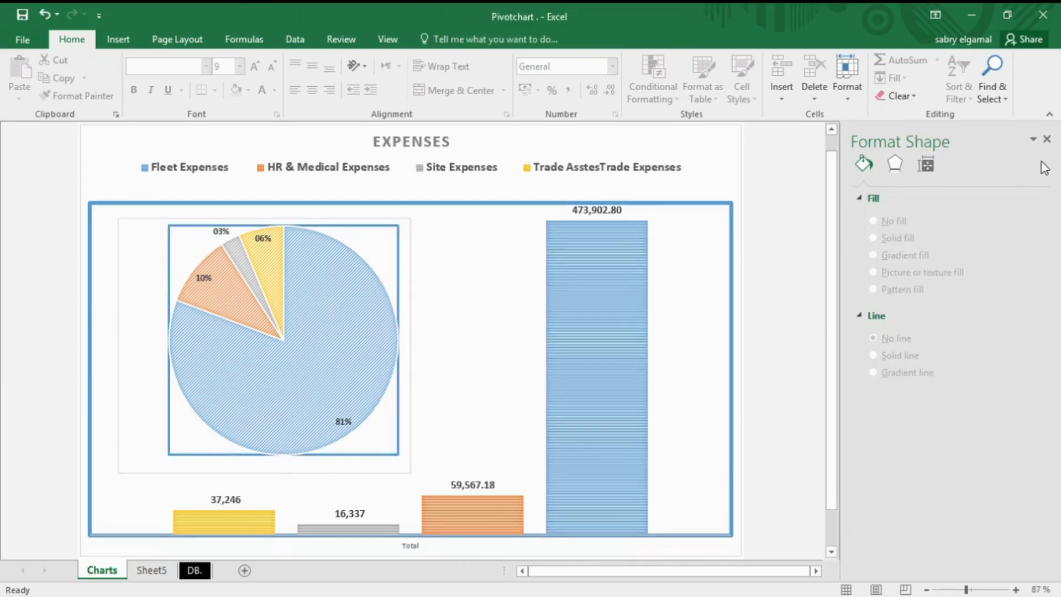
pyautogui.click(1047, 140)
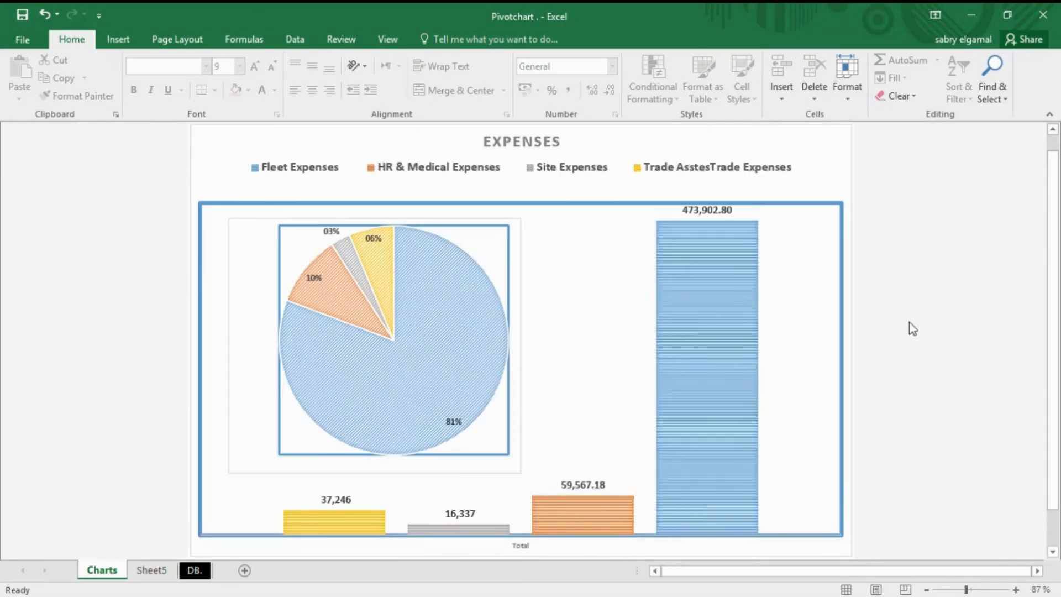
# Shift the pie chart left and narrow it so it fits inside the column chart's plot area border
pyautogui.moveTo(514, 359); pyautogui.dragTo(467, 358)
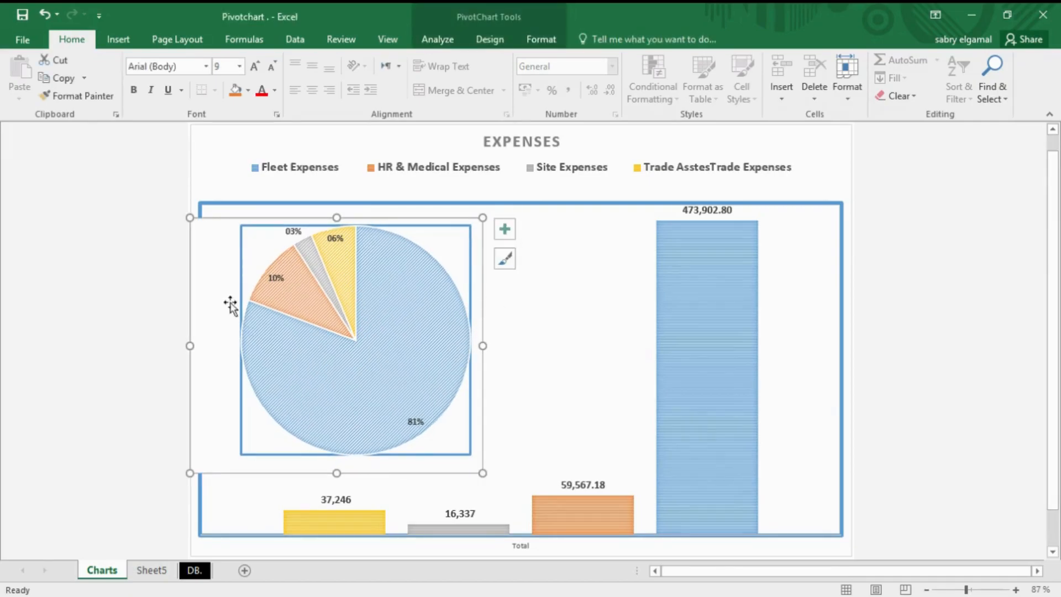
pyautogui.moveTo(188, 345); pyautogui.dragTo(223, 344)
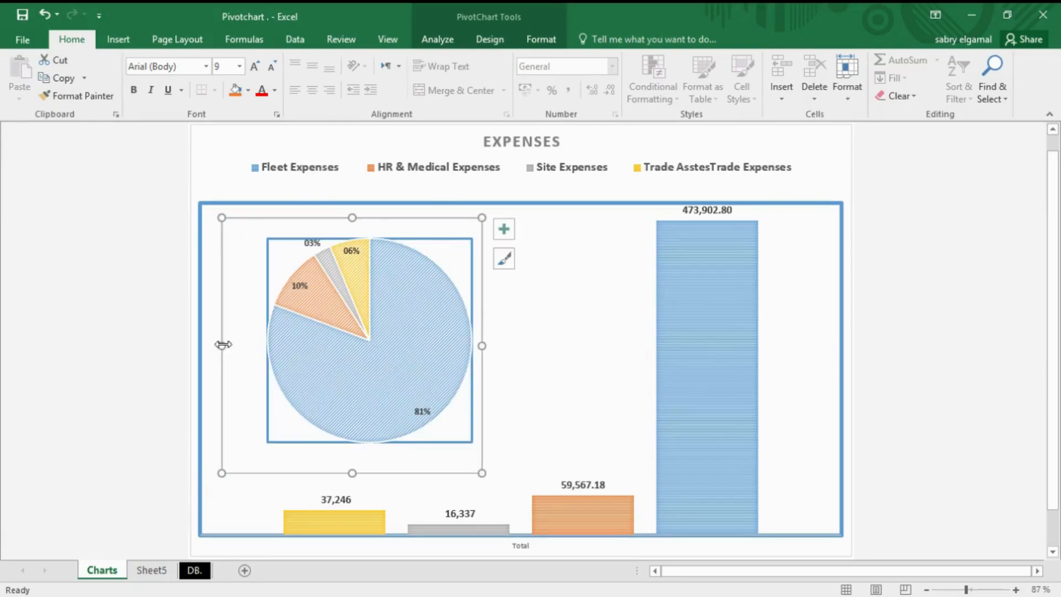
# Pull all the pie slices apart from the center and remove the blue border around the pie's plot area
pyautogui.click(425, 335)
pyautogui.moveTo(422, 336); pyautogui.dragTo(440, 359)
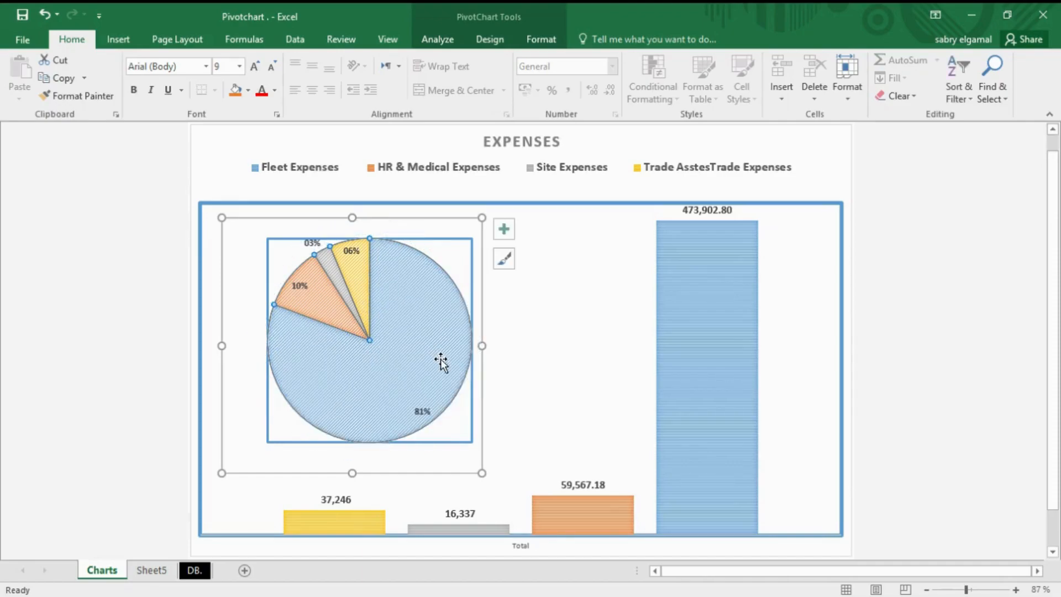
pyautogui.click(451, 247)
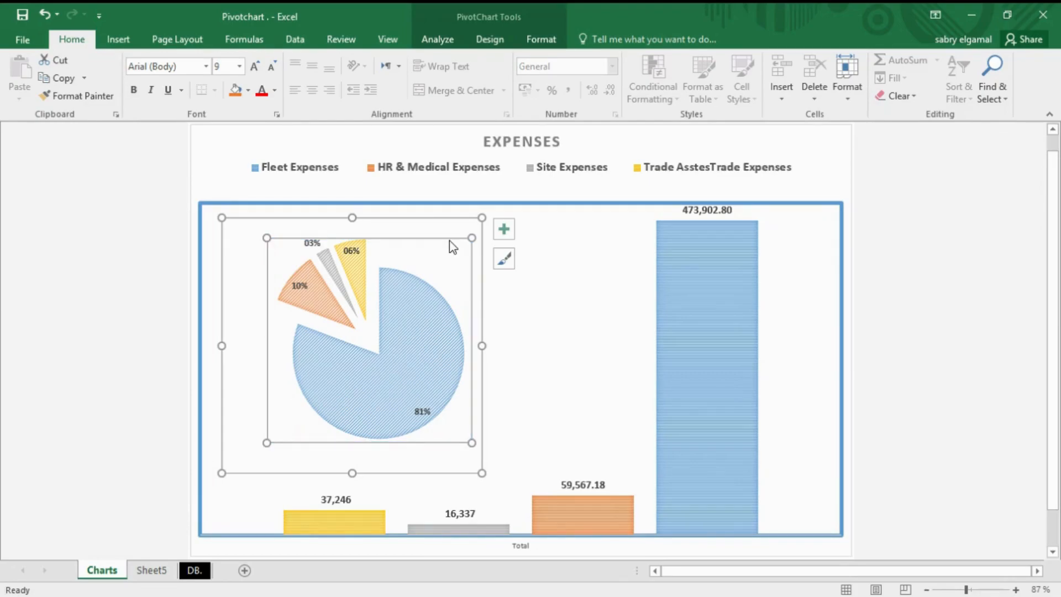
pyautogui.click(548, 291)
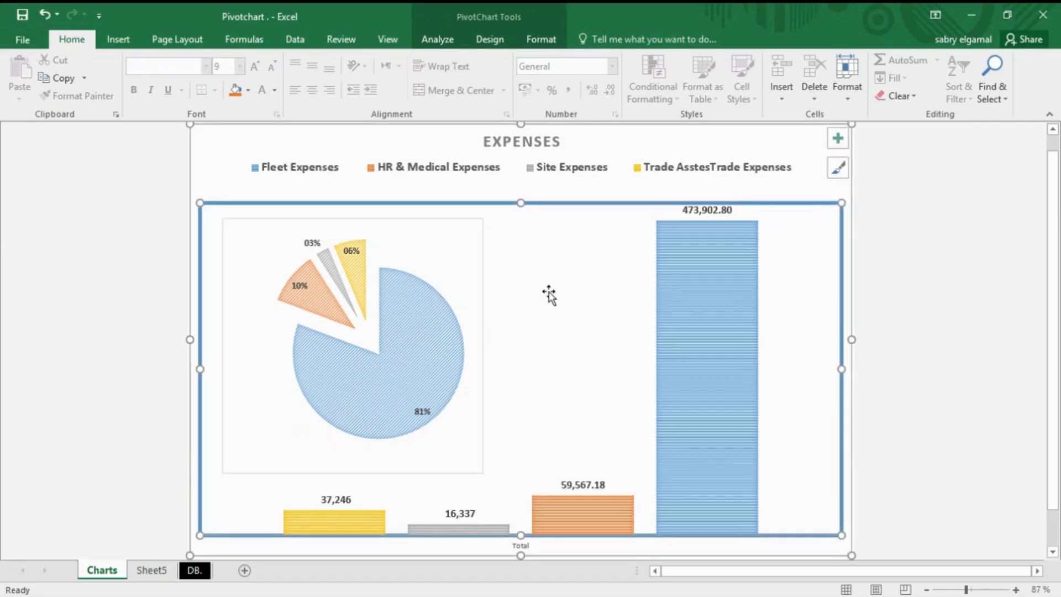
# Move the pie chart into the upper-left corner of the column chart's plot area and shrink its height and width
pyautogui.click(469, 286)
pyautogui.moveTo(470, 286); pyautogui.dragTo(461, 295)
pyautogui.moveTo(333, 237); pyautogui.dragTo(315, 227)
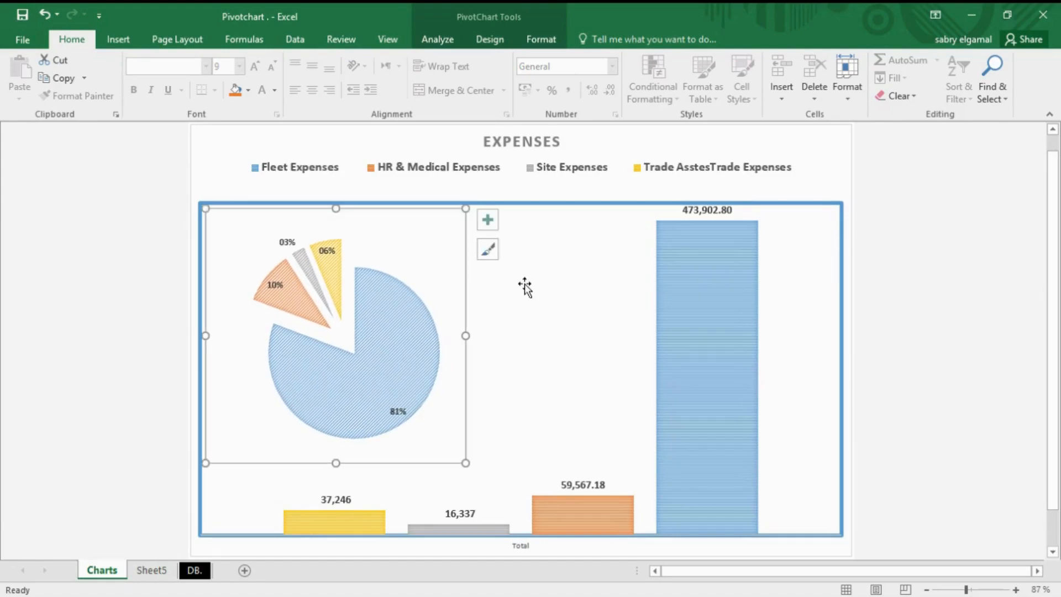
pyautogui.moveTo(342, 466); pyautogui.dragTo(335, 409)
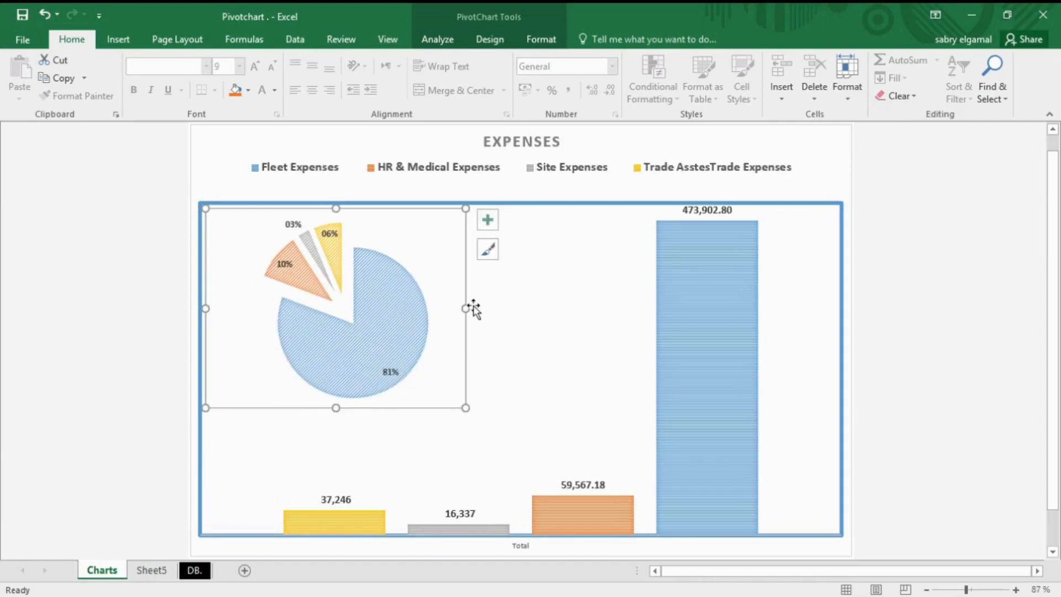
pyautogui.moveTo(466, 308); pyautogui.dragTo(424, 308)
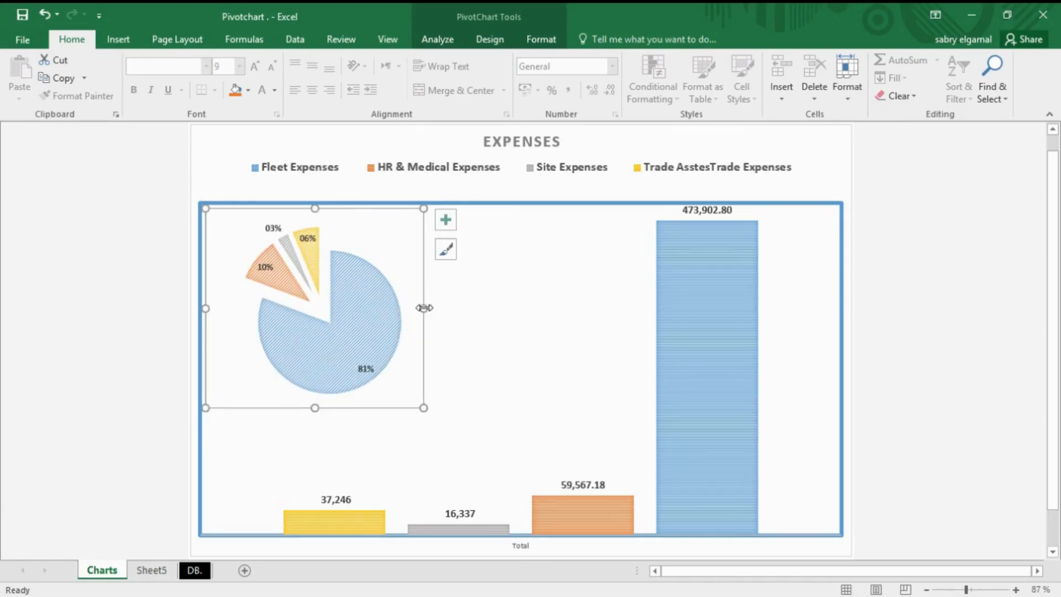
pyautogui.moveTo(424, 408); pyautogui.dragTo(391, 379)
pyautogui.click(436, 379)
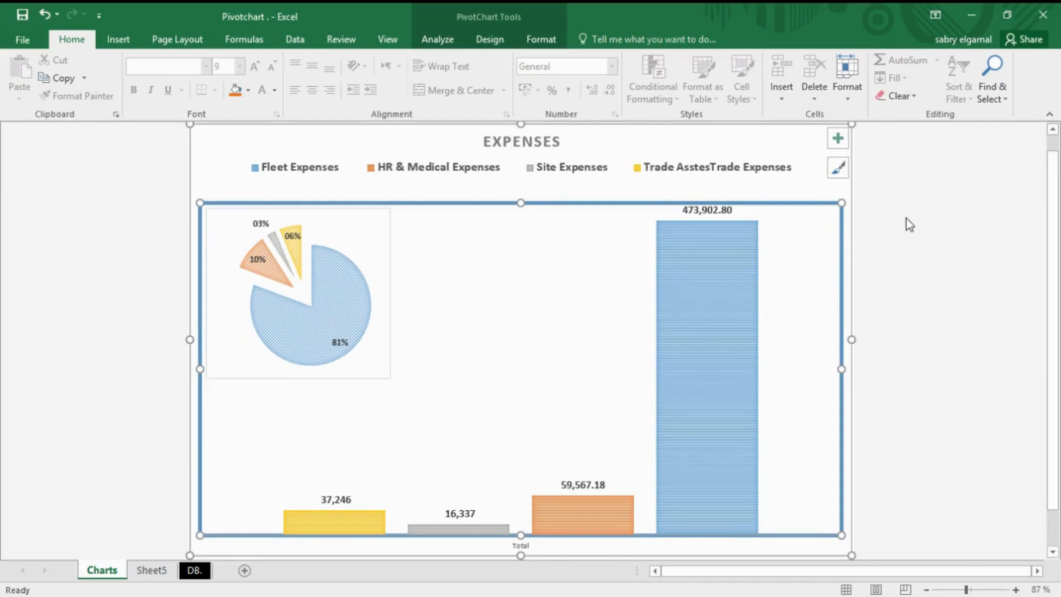
pyautogui.click(520, 546)
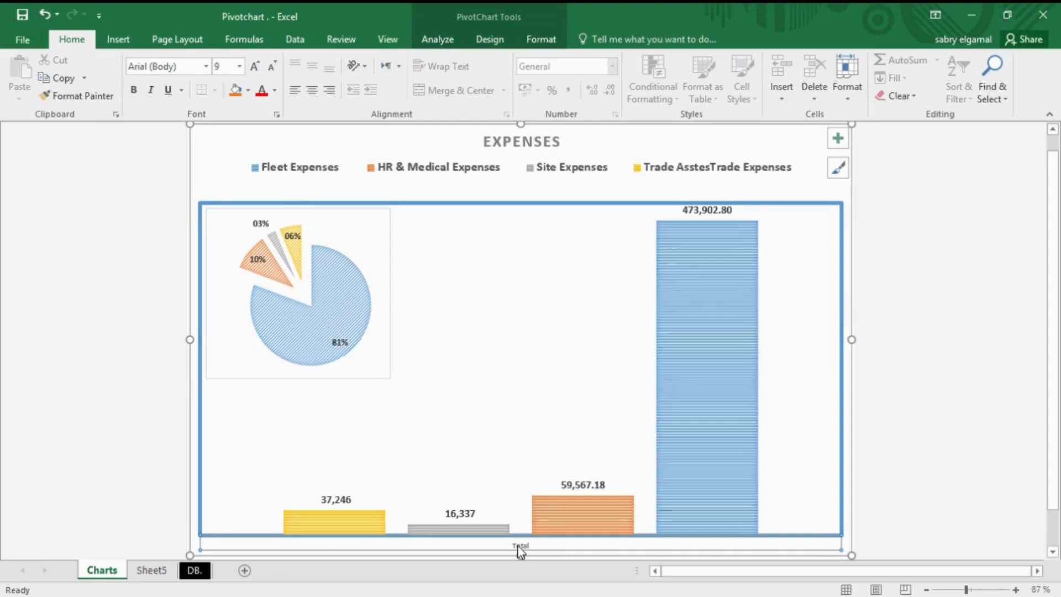
# Hide the Sheet5 worksheet that holds the pivot table
pyautogui.click(160, 573)
pyautogui.rightClick(160, 575)
pyautogui.click(197, 519)
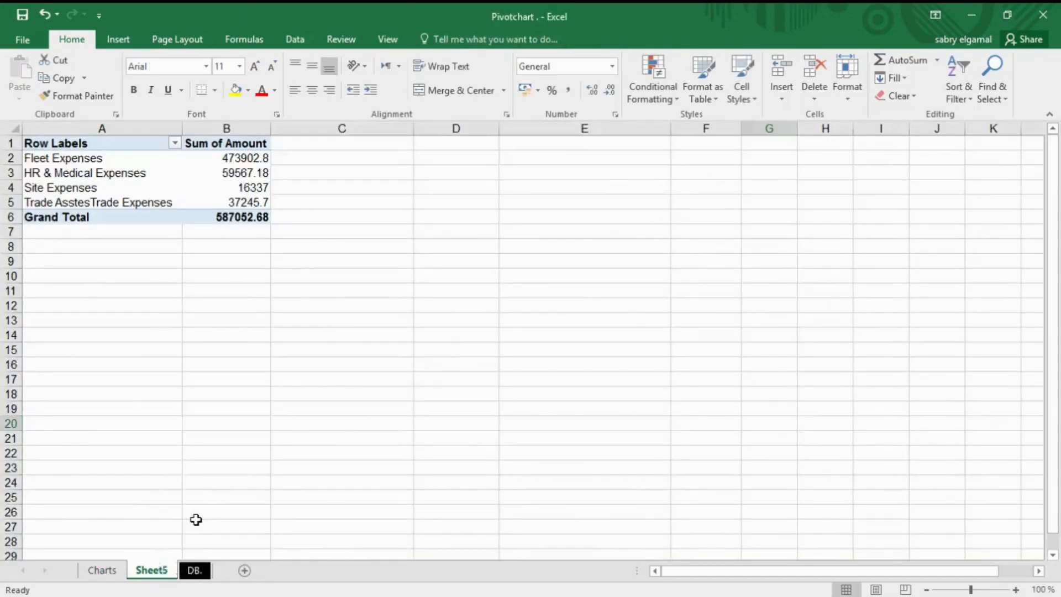
# Give the Charts sheet tab a blue theme color and deselect the chart
pyautogui.click(113, 566)
pyautogui.rightClick(109, 569)
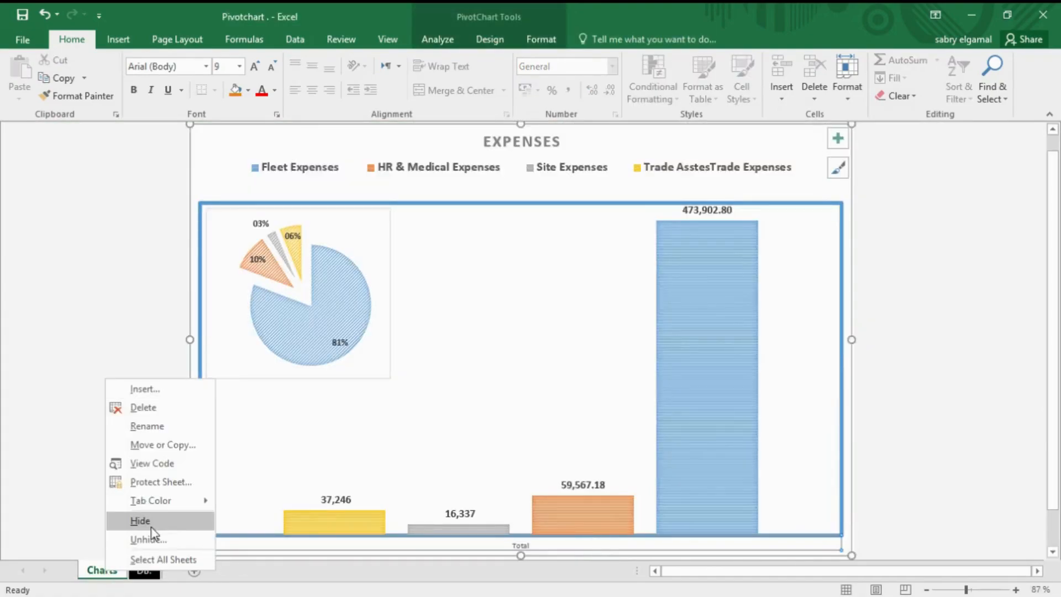
pyautogui.moveTo(172, 501)
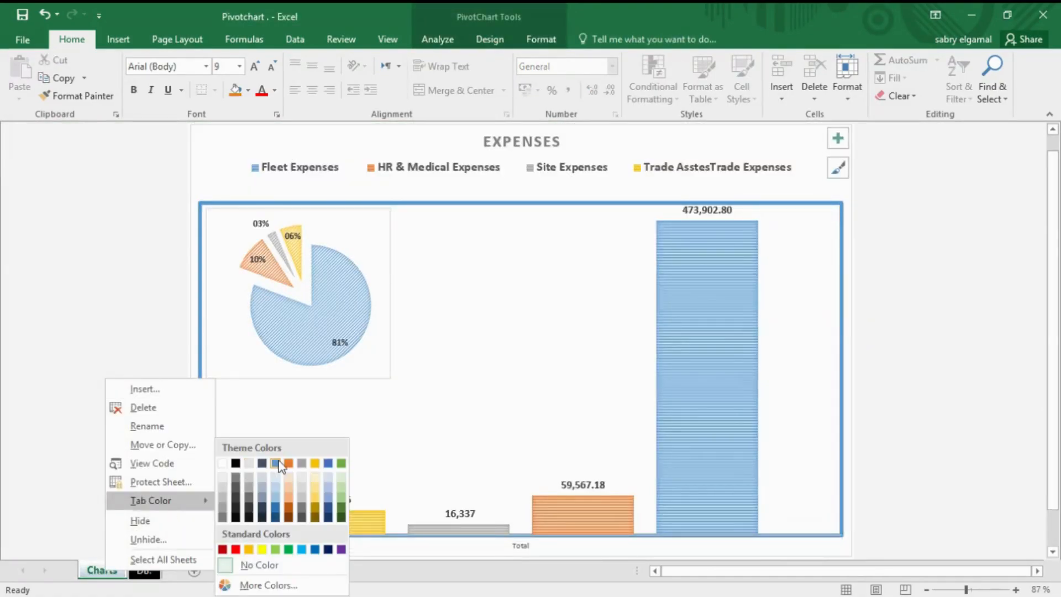
pyautogui.click(279, 463)
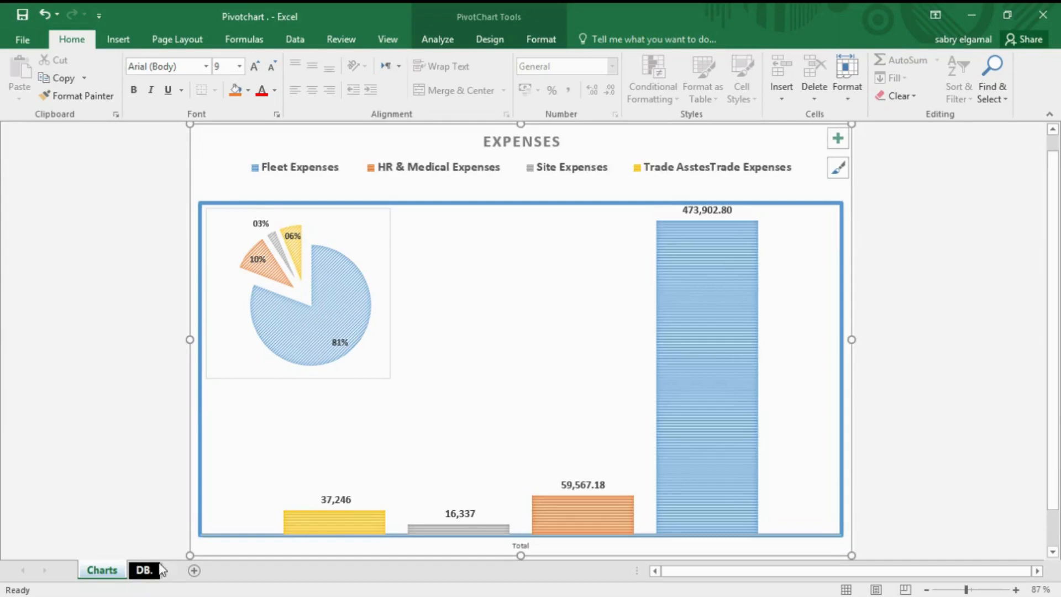
pyautogui.click(911, 281)
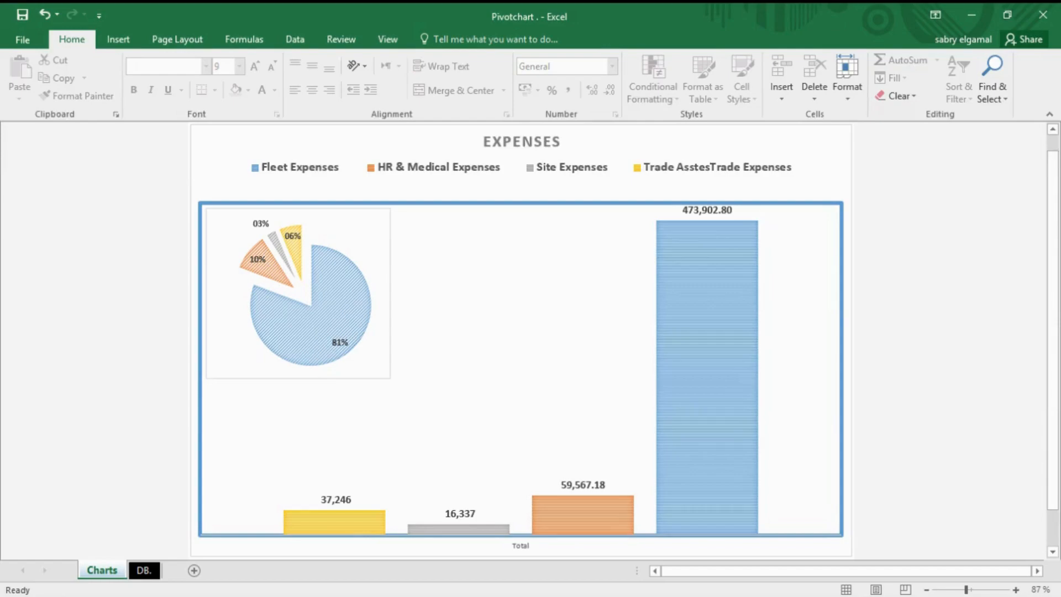
# Reset the selection on the DB. sheet to cell A1 and return to the Charts sheet
pyautogui.click(145, 572)
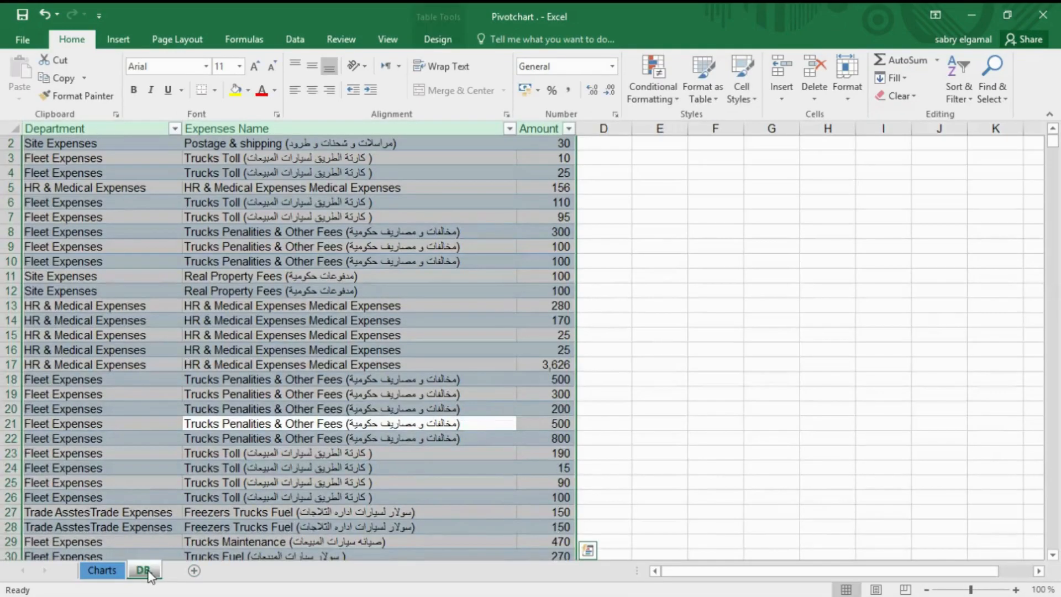
pyautogui.click(138, 486)
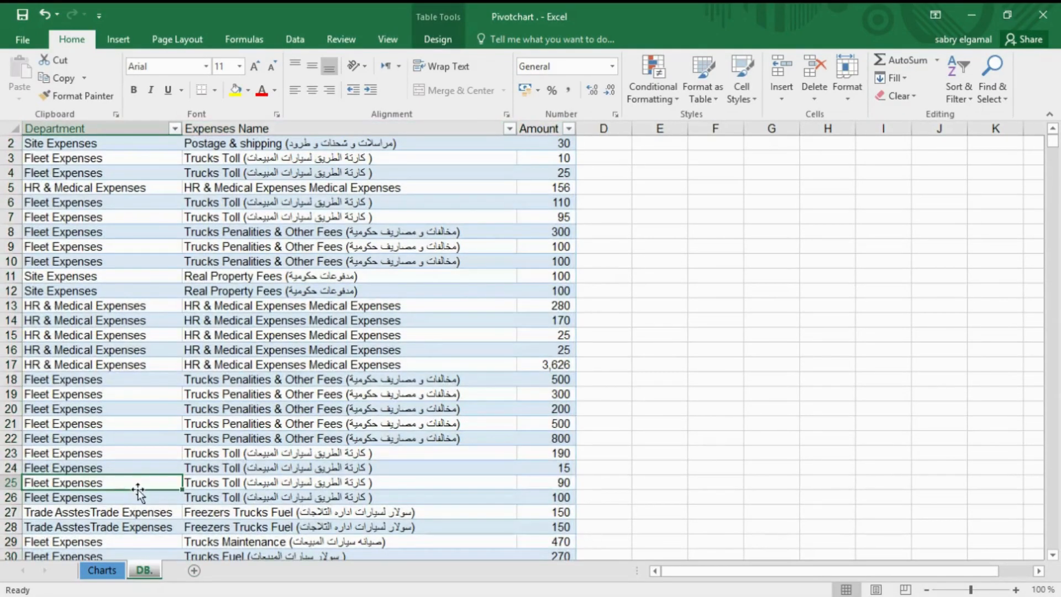
pyautogui.hotkey('ctrl', 'Home')
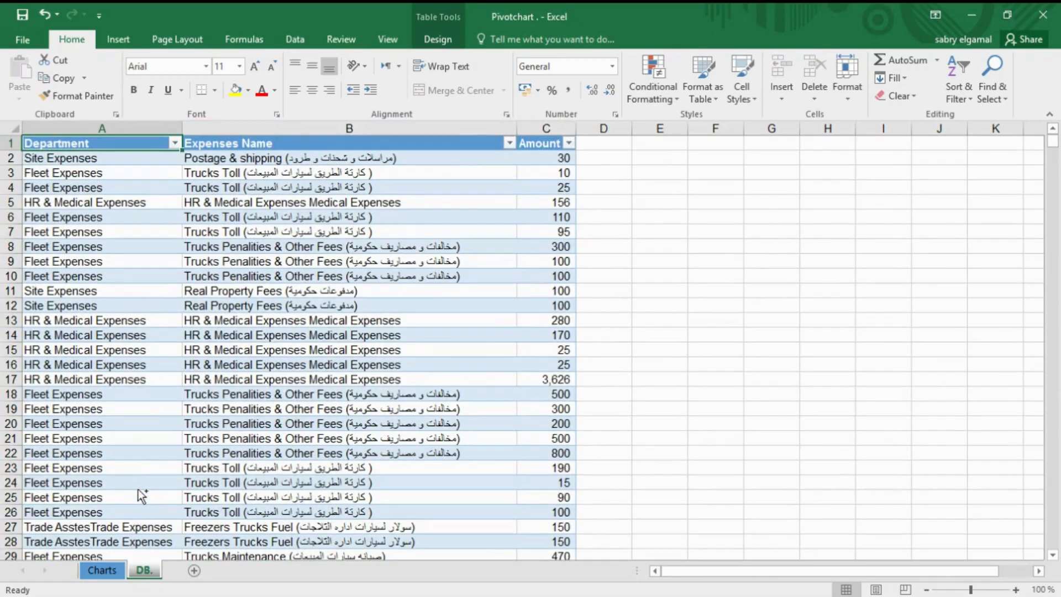
pyautogui.click(102, 571)
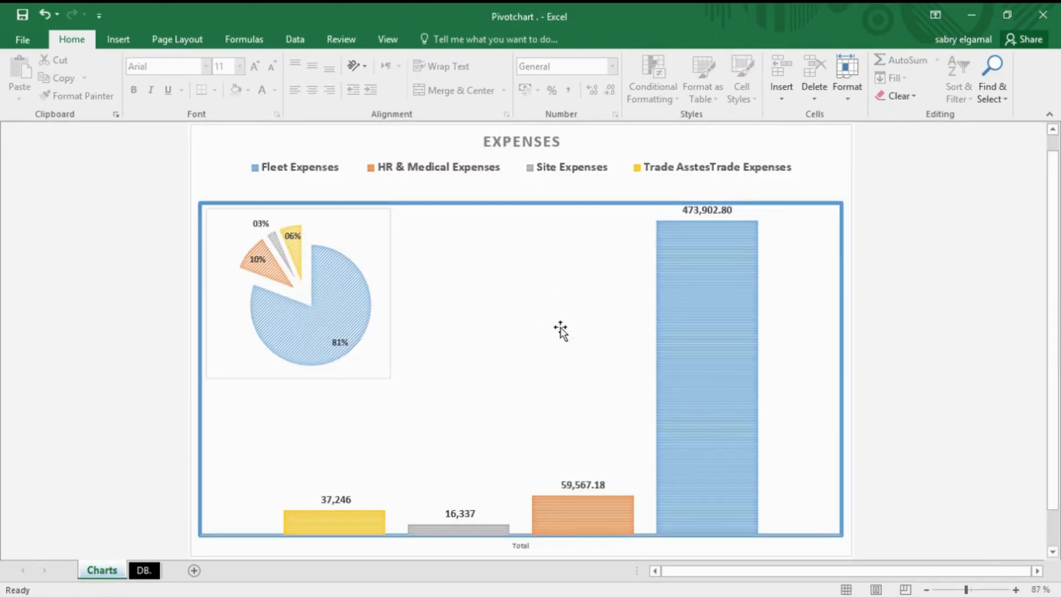